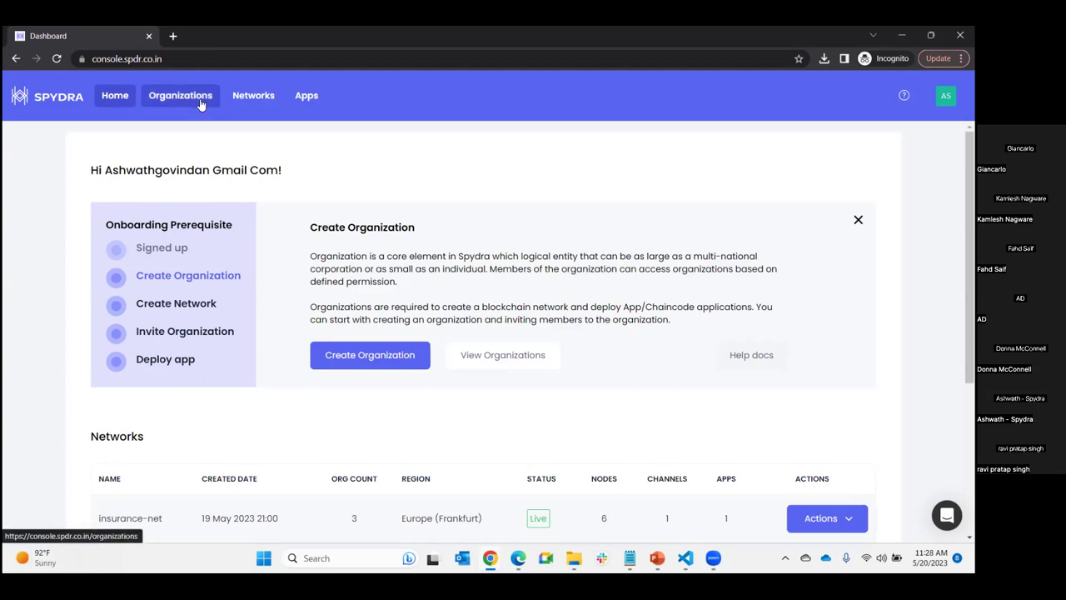
Open the Create Network form from the Networks page.
{"action": "left_click", "coordinate": [247, 103]}
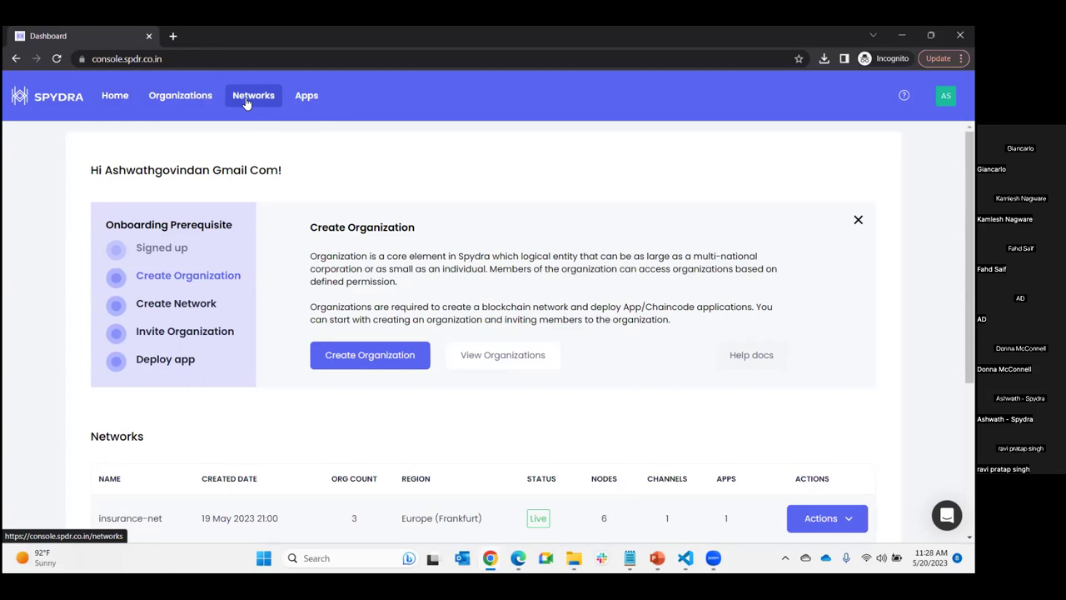
{"action": "left_click", "coordinate": [247, 102]}
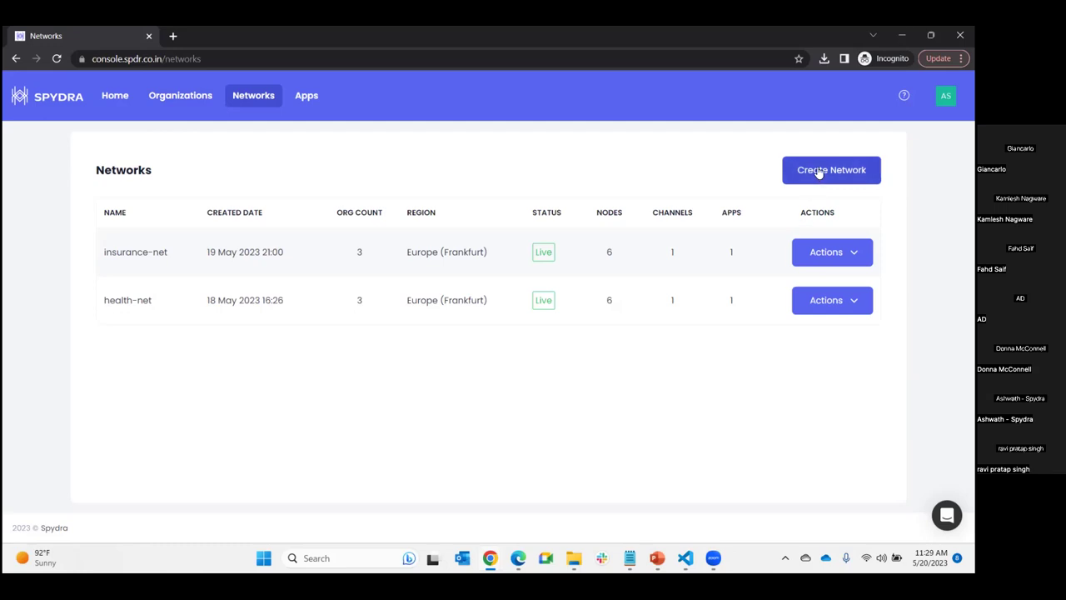
{"action": "left_click", "coordinate": [819, 171]}
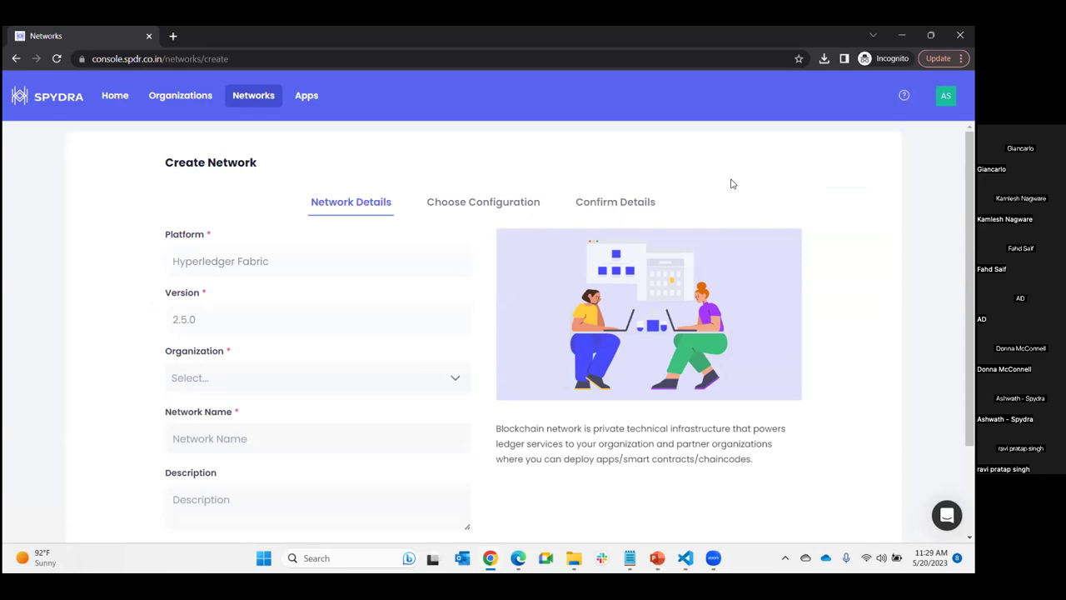
Name the network 'test' under the Manufacturer organization and continue to configuration.
{"action": "scroll", "coordinate": [444, 284], "scroll_direction": "down", "scroll_amount": 1}
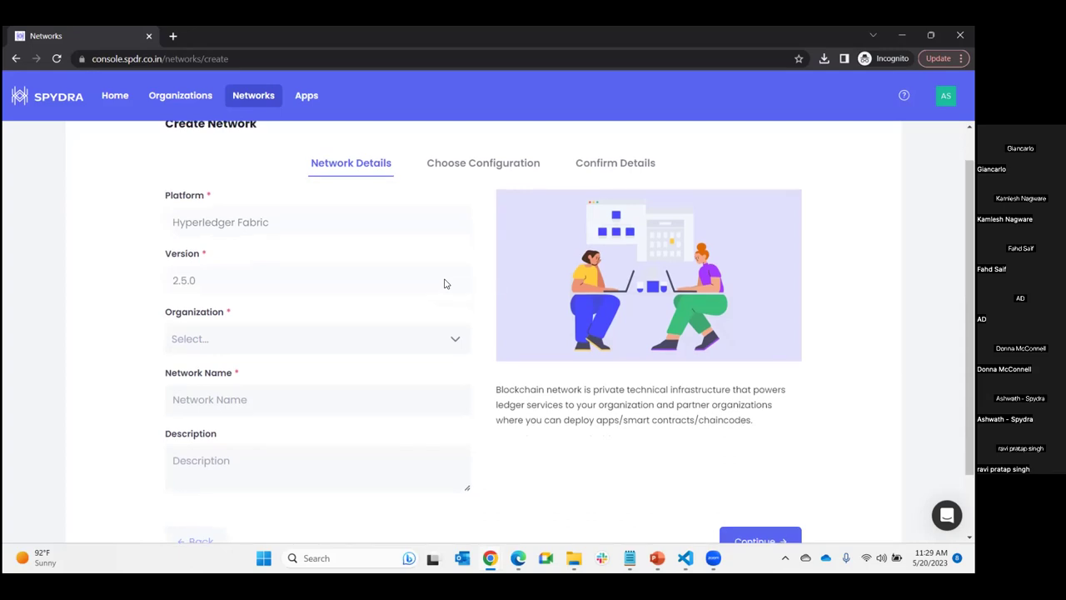
{"action": "left_click", "coordinate": [205, 339]}
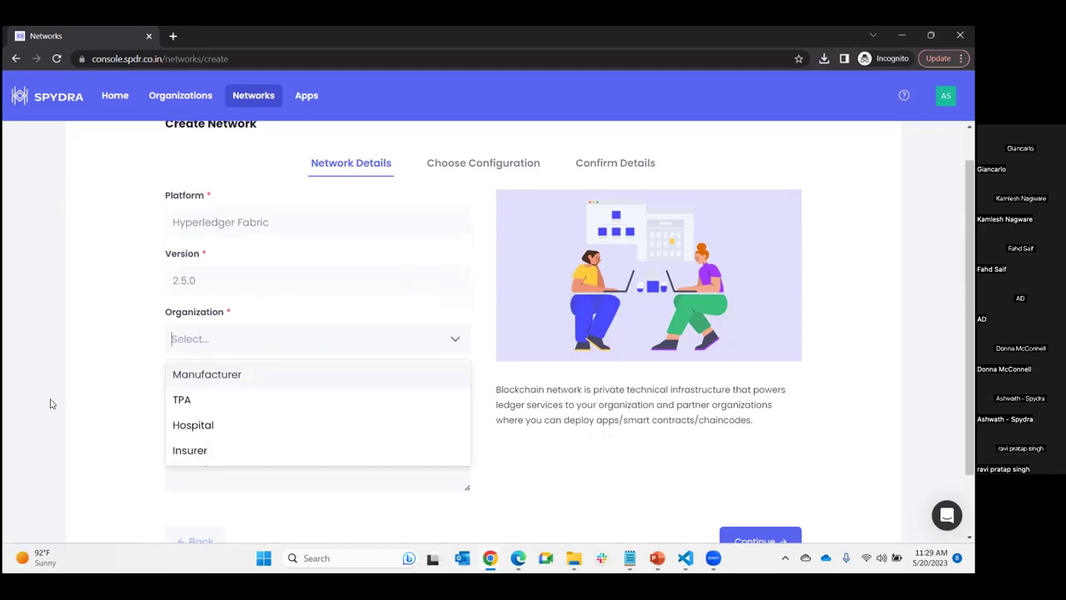
{"action": "left_click", "coordinate": [198, 377]}
{"action": "left_click", "coordinate": [210, 399]}
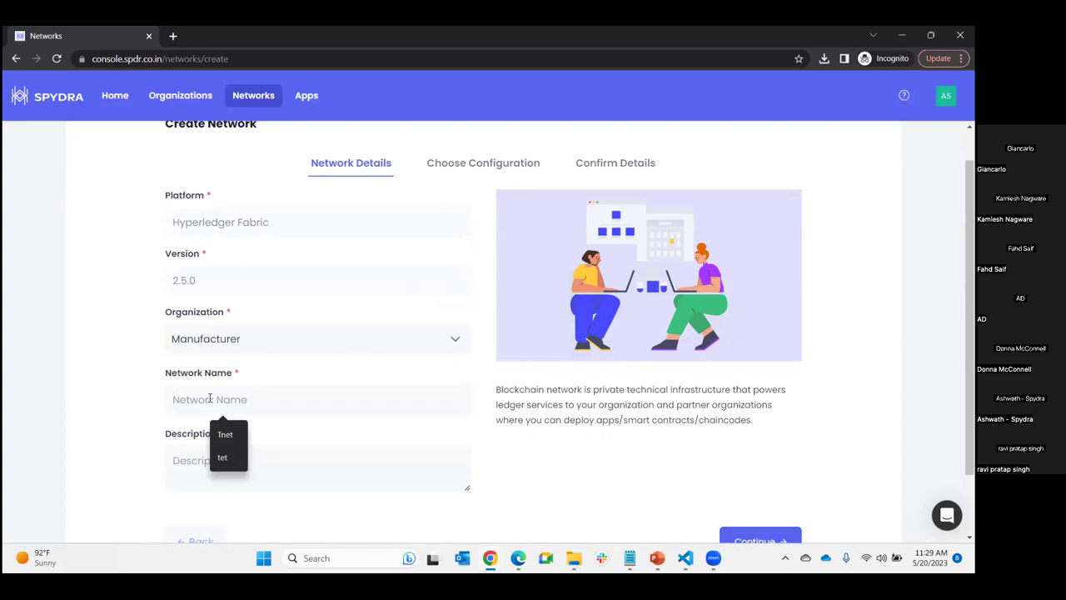
{"action": "type", "text": "test"}
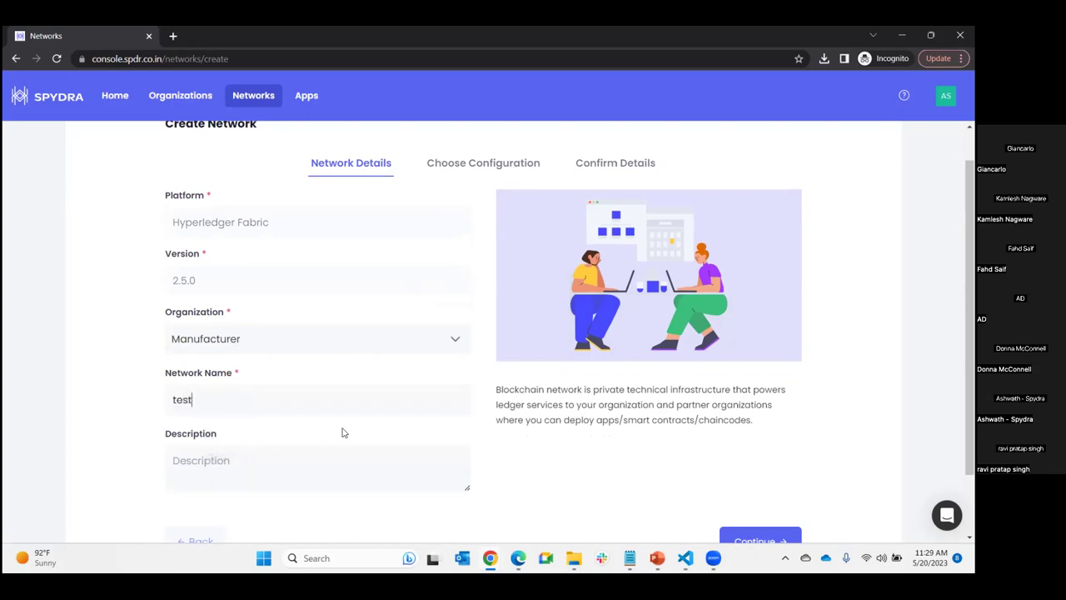
{"action": "left_click", "coordinate": [777, 538]}
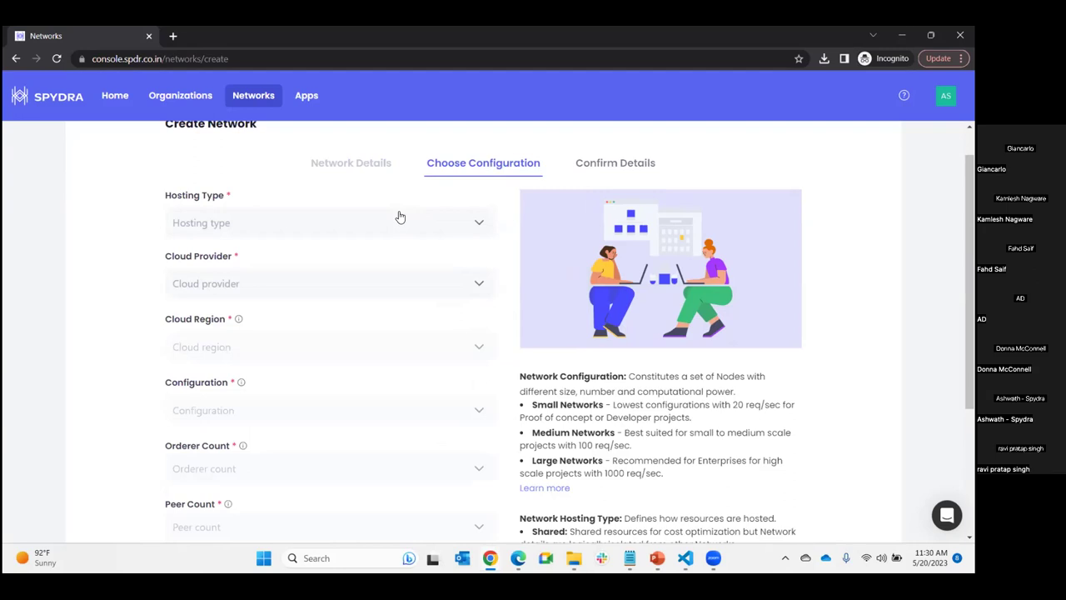
Choose Shared hosting, AWS as cloud provider and the US West (Oregon) region.
{"action": "left_click", "coordinate": [312, 221]}
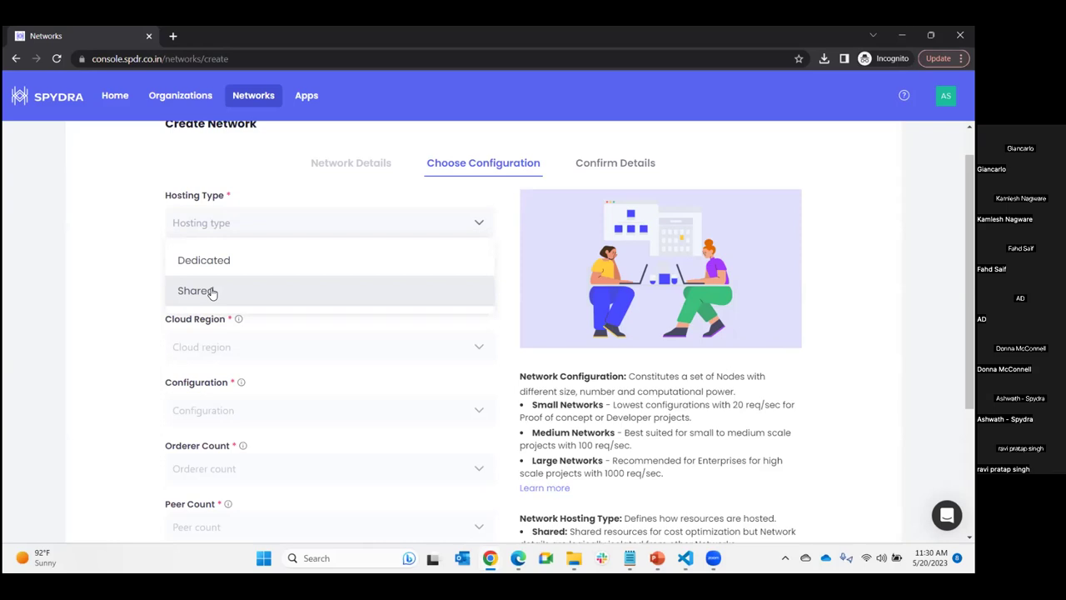
{"action": "left_click", "coordinate": [212, 293]}
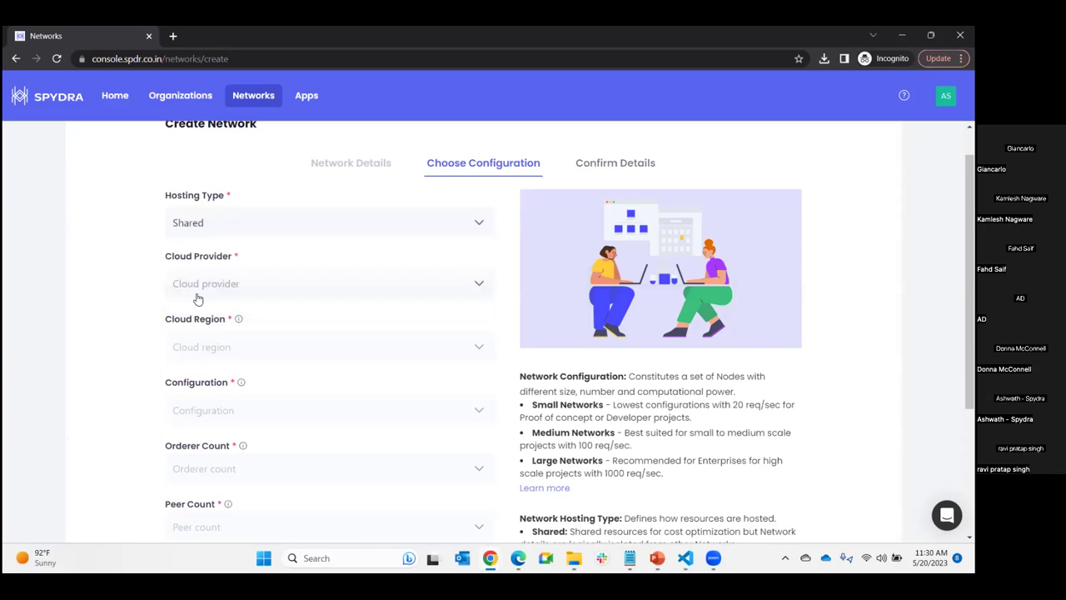
{"action": "left_click", "coordinate": [204, 293]}
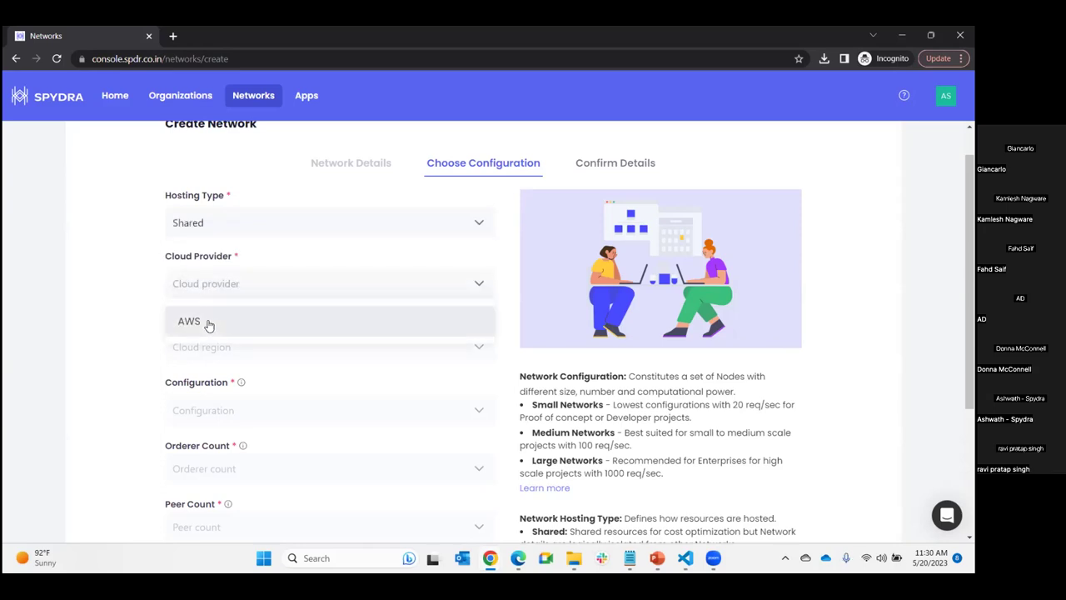
{"action": "left_click", "coordinate": [209, 321]}
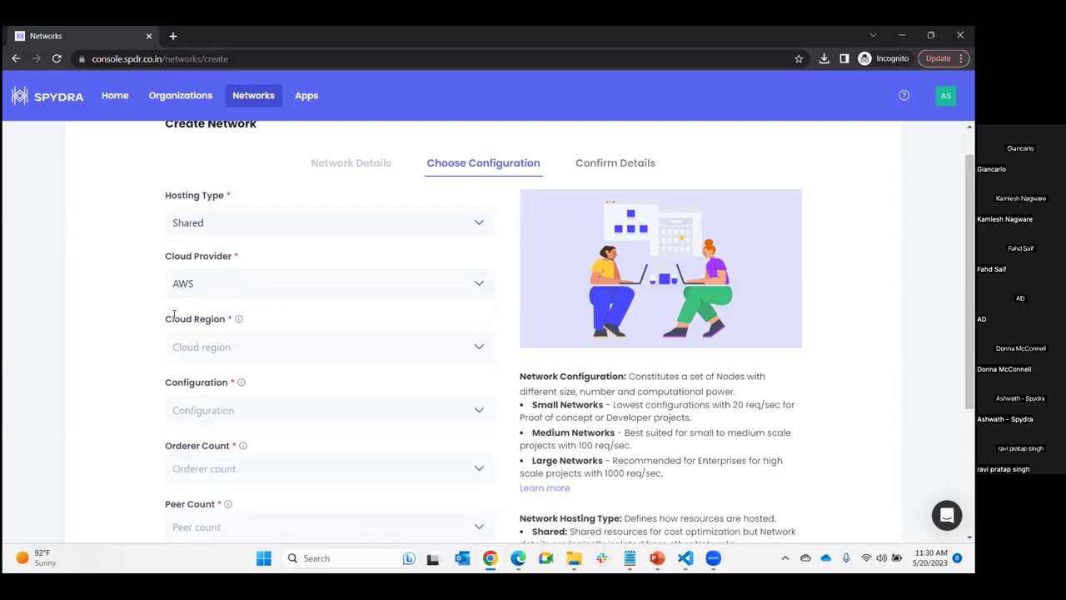
{"action": "left_click", "coordinate": [210, 346]}
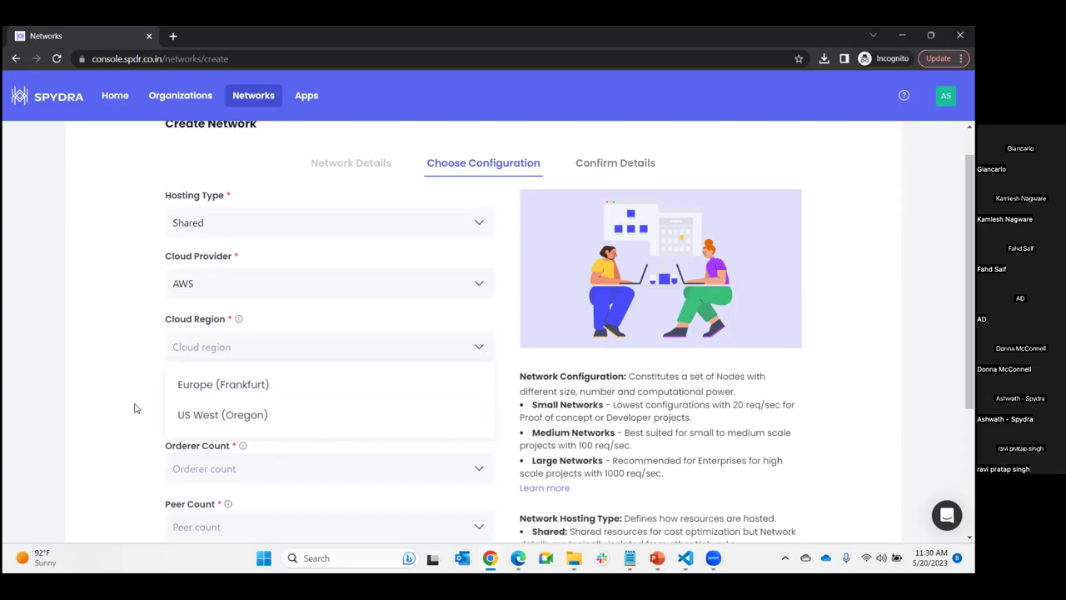
{"action": "right_click", "coordinate": [193, 410]}
{"action": "left_click", "coordinate": [193, 413]}
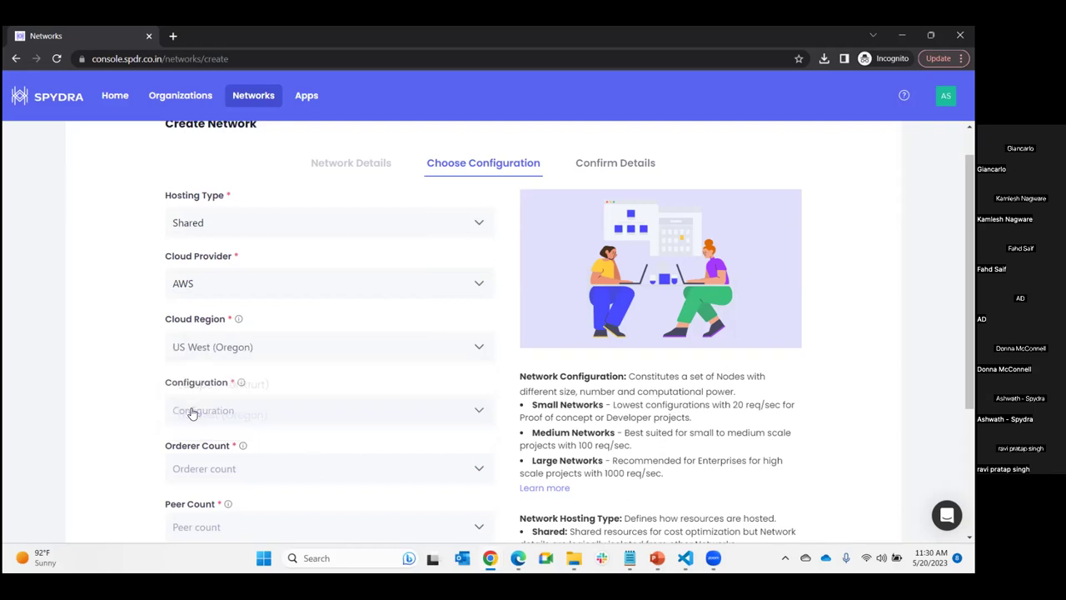
{"action": "scroll", "coordinate": [185, 398], "scroll_direction": "down", "scroll_amount": 1}
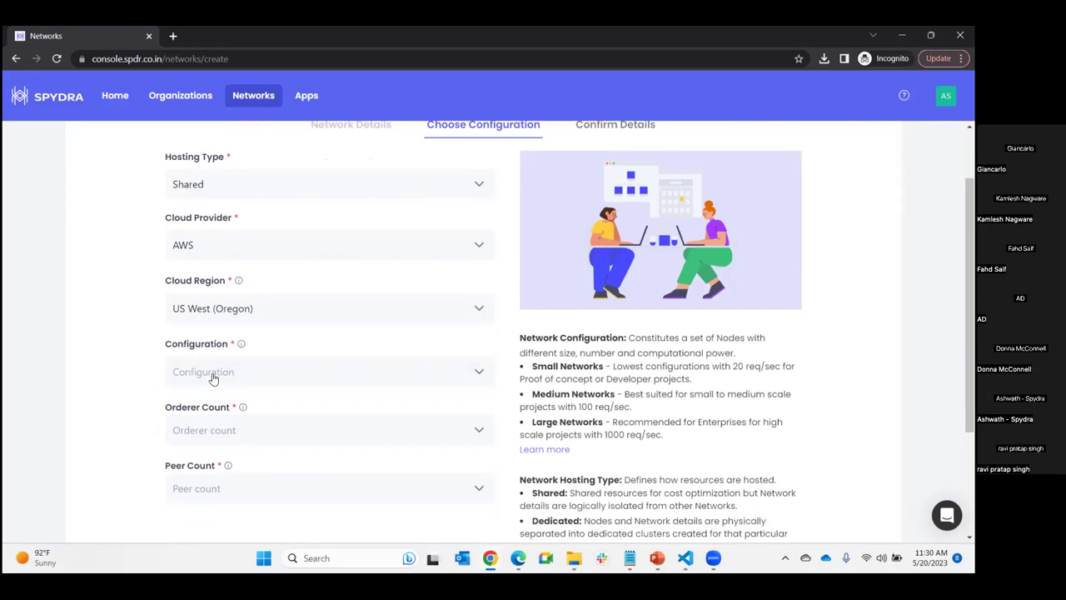
Select the Small configuration (1 peer + 1 orderer, 0.5 CPU, 1 GB RAM), counts left at 1.
{"action": "left_click", "coordinate": [213, 376]}
{"action": "left_click", "coordinate": [204, 420]}
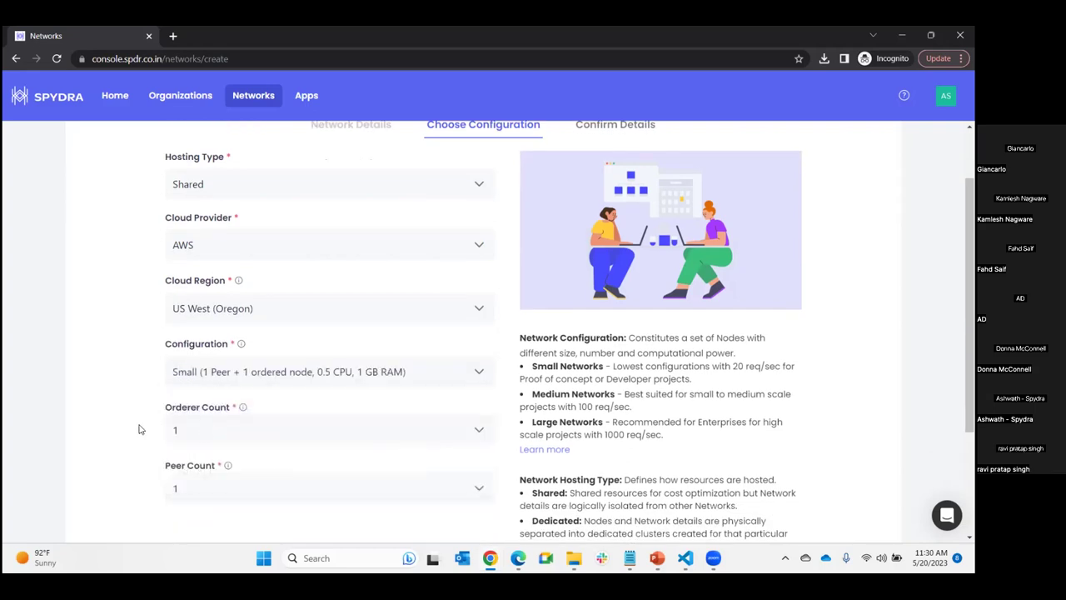
{"action": "left_click", "coordinate": [213, 376]}
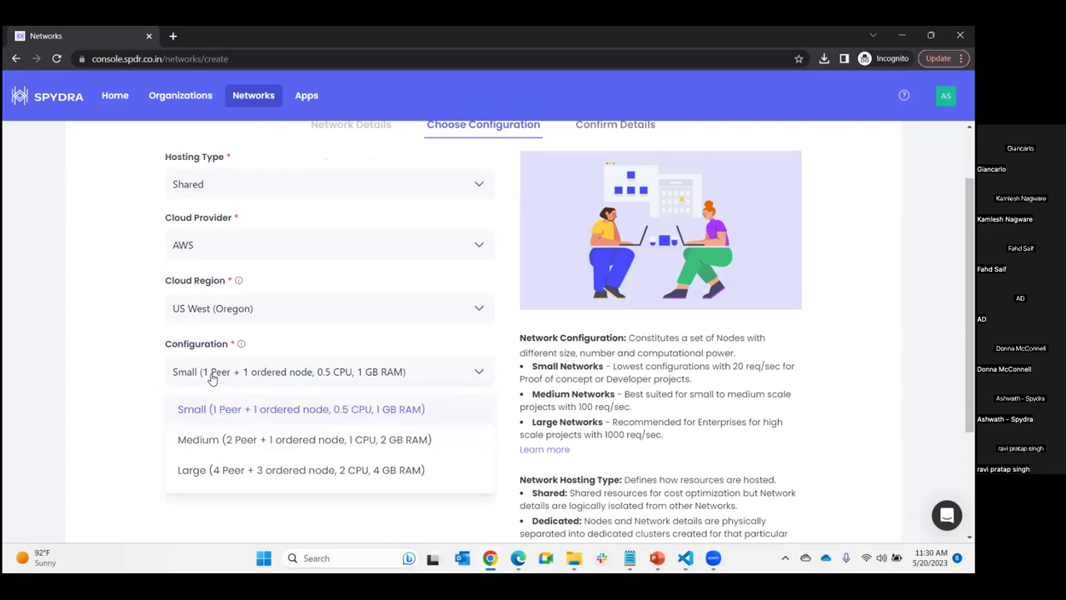
{"action": "left_click", "coordinate": [64, 427]}
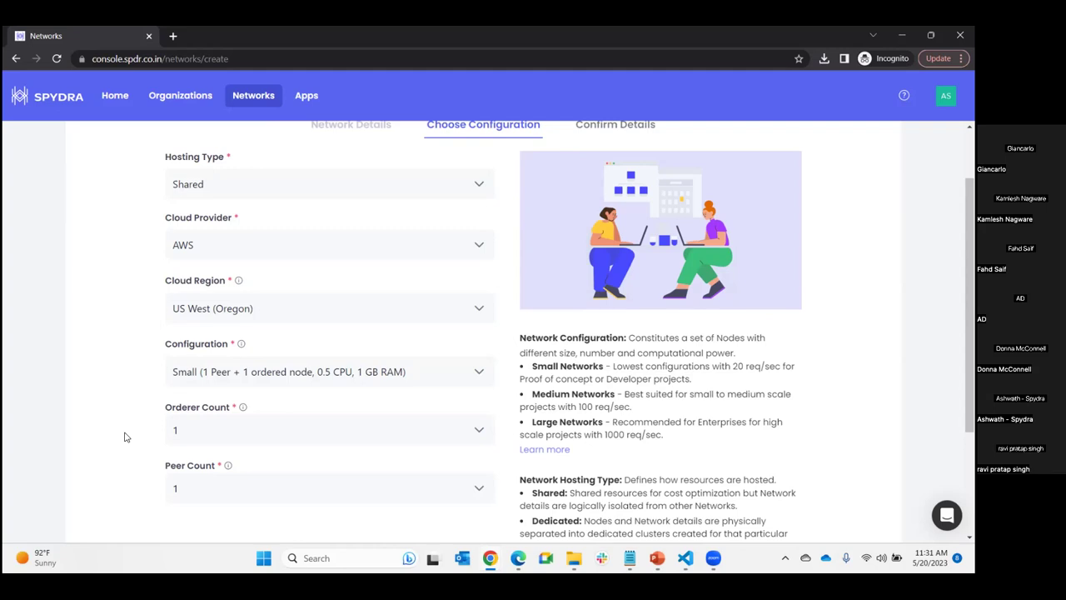
{"action": "scroll", "coordinate": [343, 357], "scroll_direction": "down", "scroll_amount": 2}
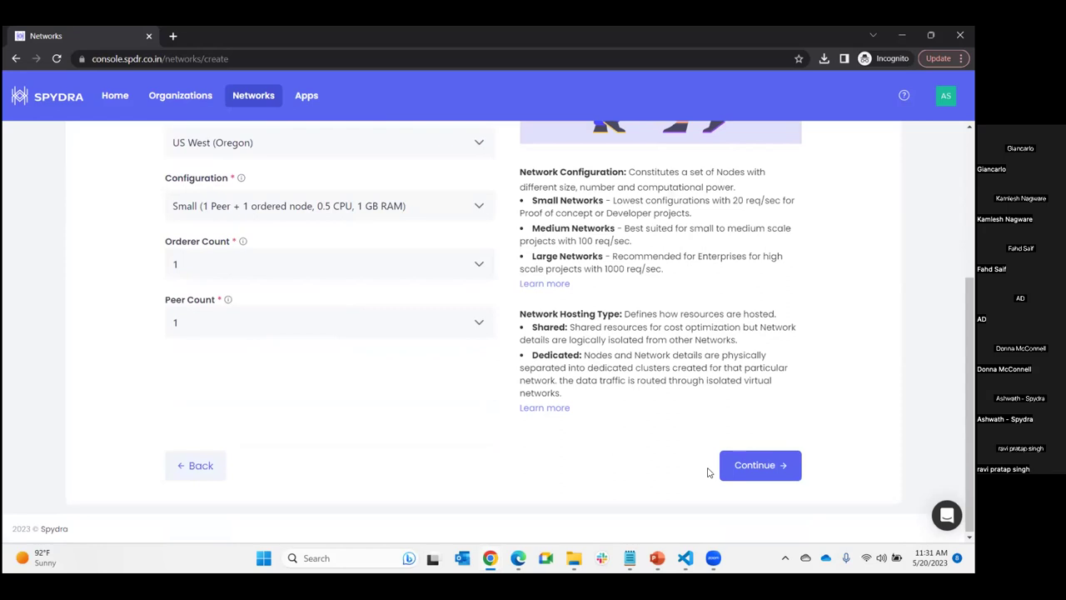
Review the details and submit the 'test' network for creation.
{"action": "left_click", "coordinate": [750, 466]}
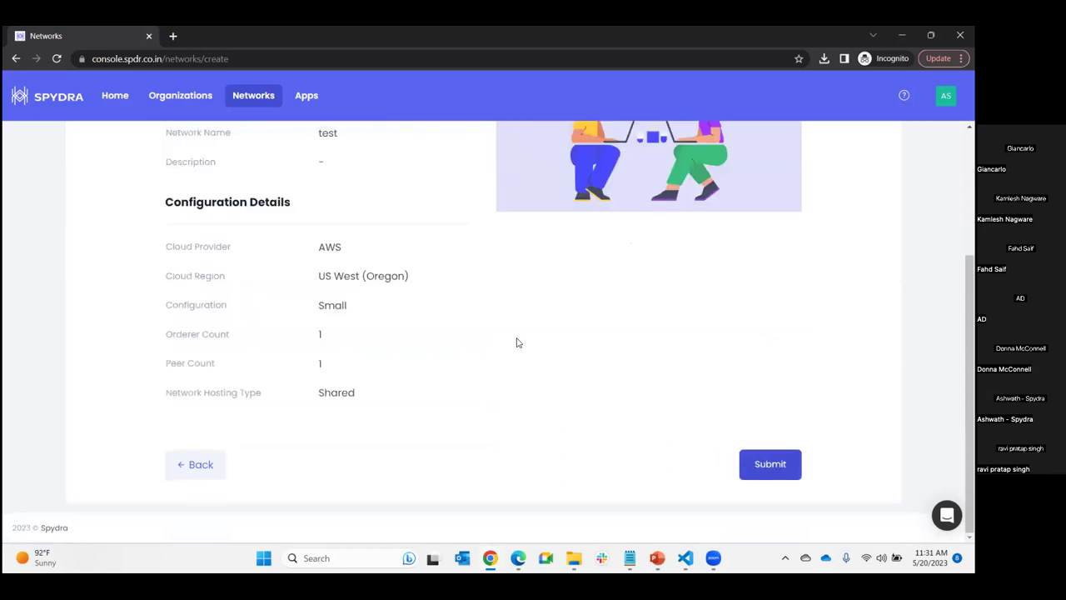
{"action": "scroll", "coordinate": [517, 342], "scroll_direction": "up", "scroll_amount": 1}
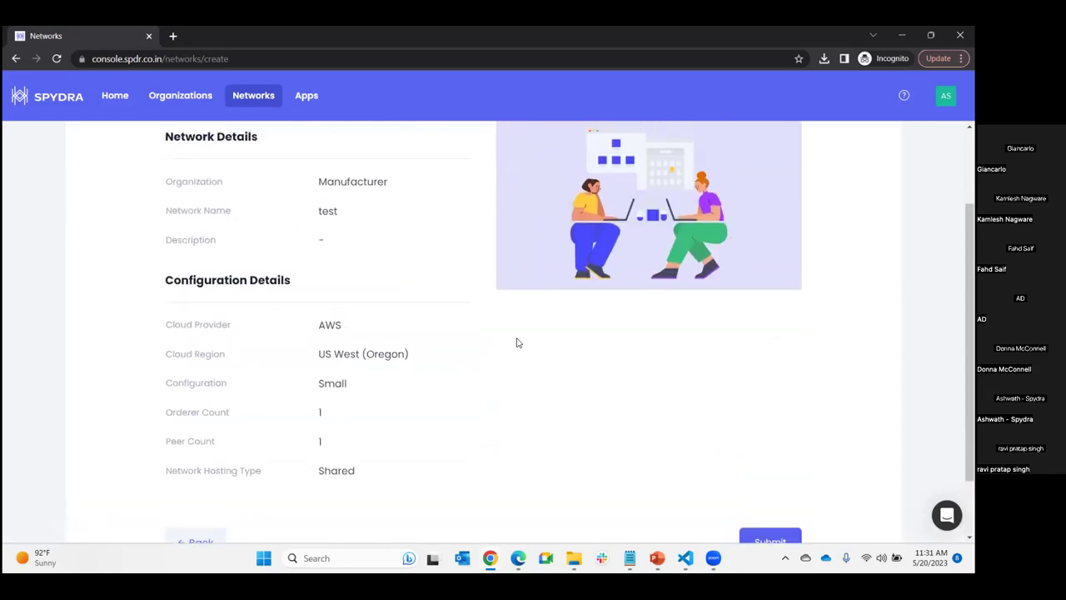
{"action": "scroll", "coordinate": [516, 342], "scroll_direction": "down", "scroll_amount": 2}
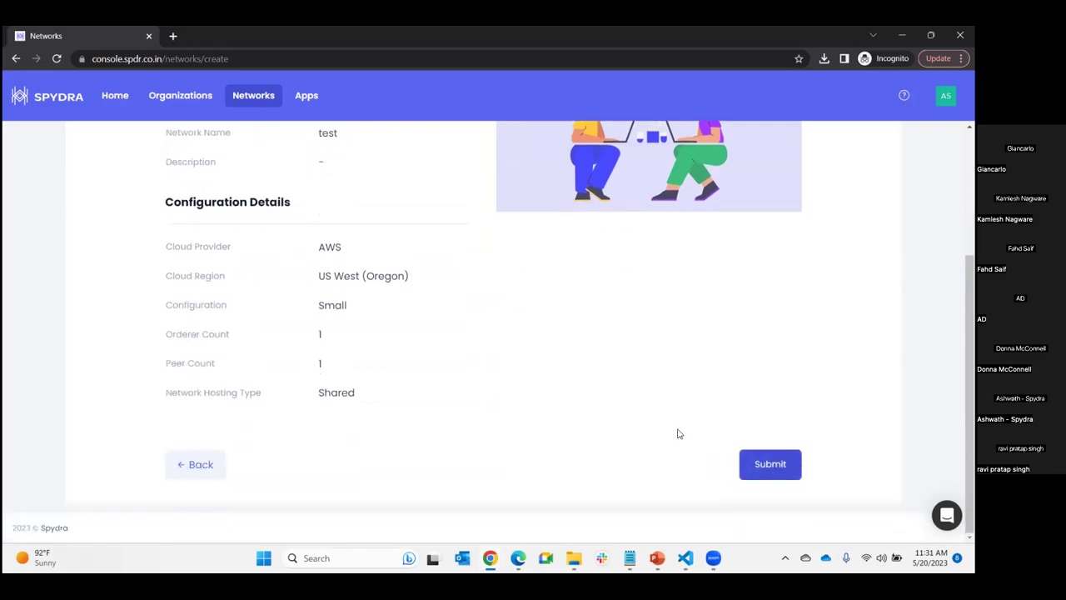
{"action": "left_click", "coordinate": [759, 459]}
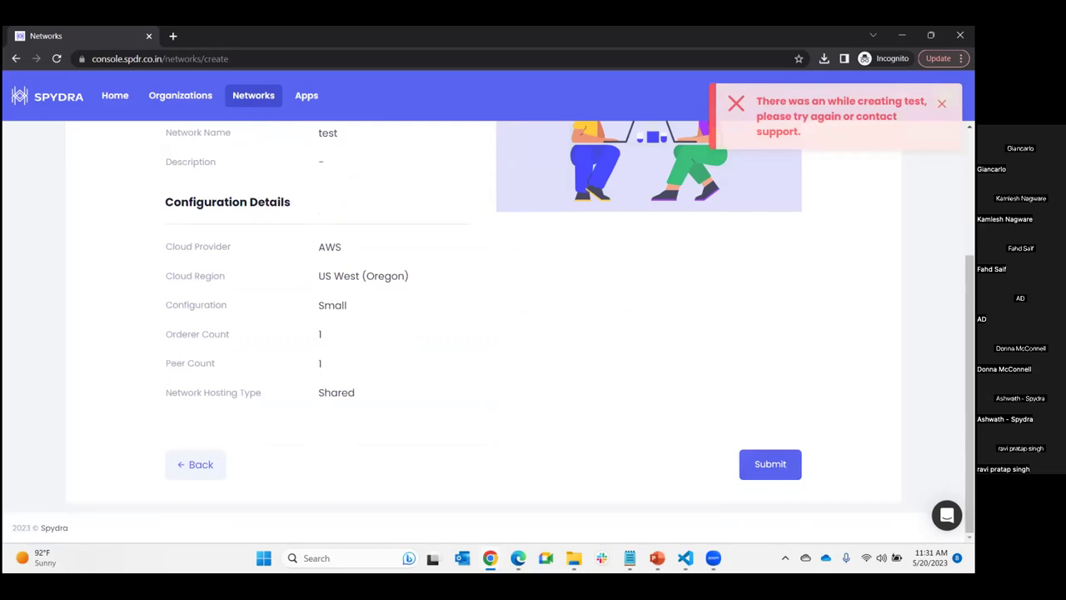
Return to the Networks list, where 'test' shows status Created.
{"action": "scroll", "coordinate": [540, 291], "scroll_direction": "up", "scroll_amount": 3}
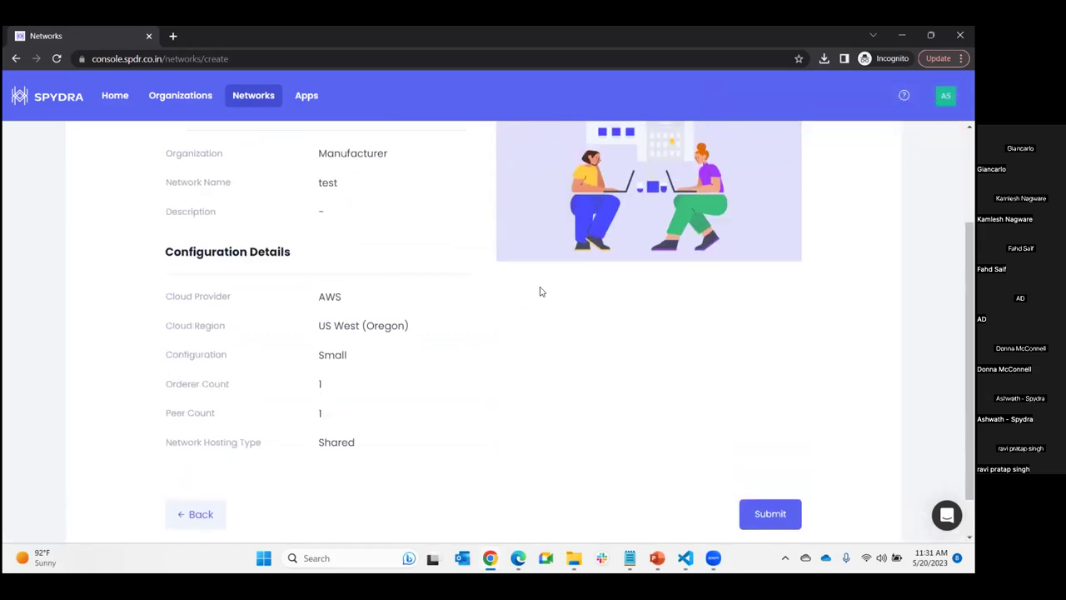
{"action": "scroll", "coordinate": [370, 338], "scroll_direction": "down", "scroll_amount": 3}
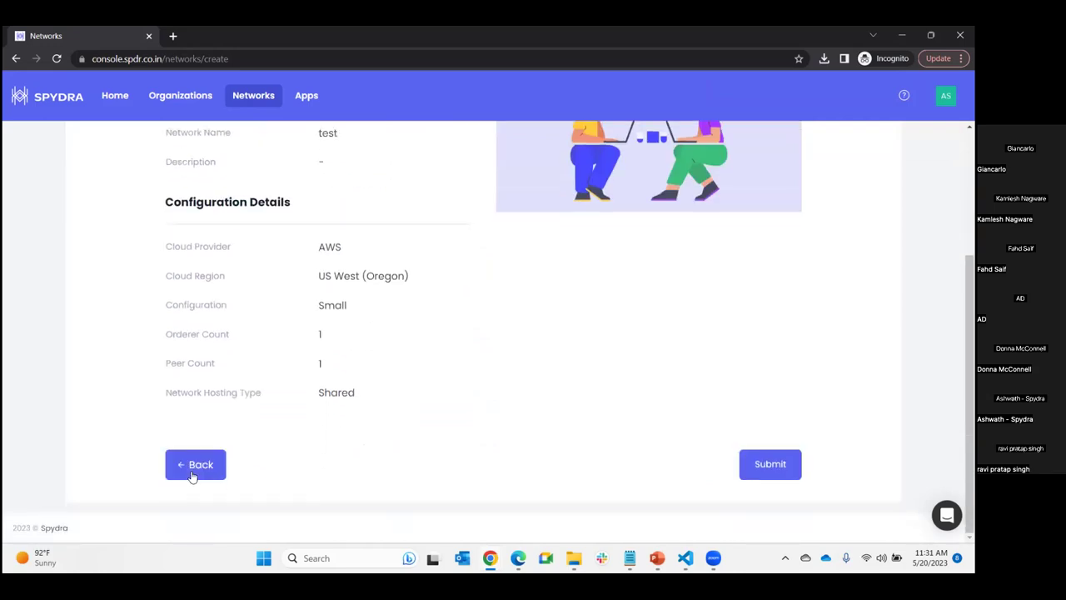
{"action": "left_click", "coordinate": [253, 97]}
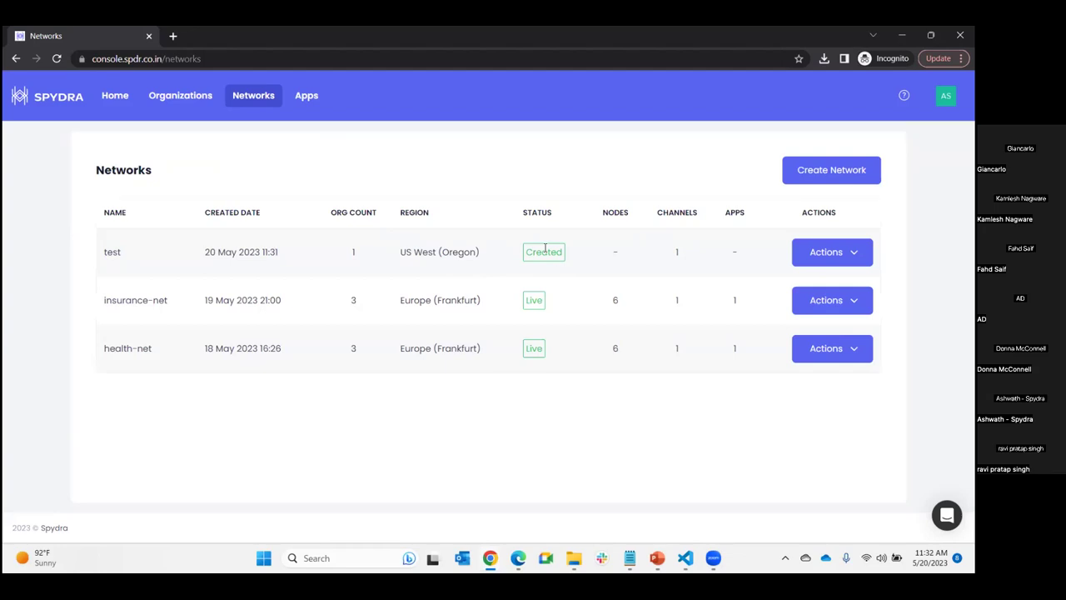
Open insurance-net's Members page and start adding an organization.
{"action": "left_click", "coordinate": [154, 301]}
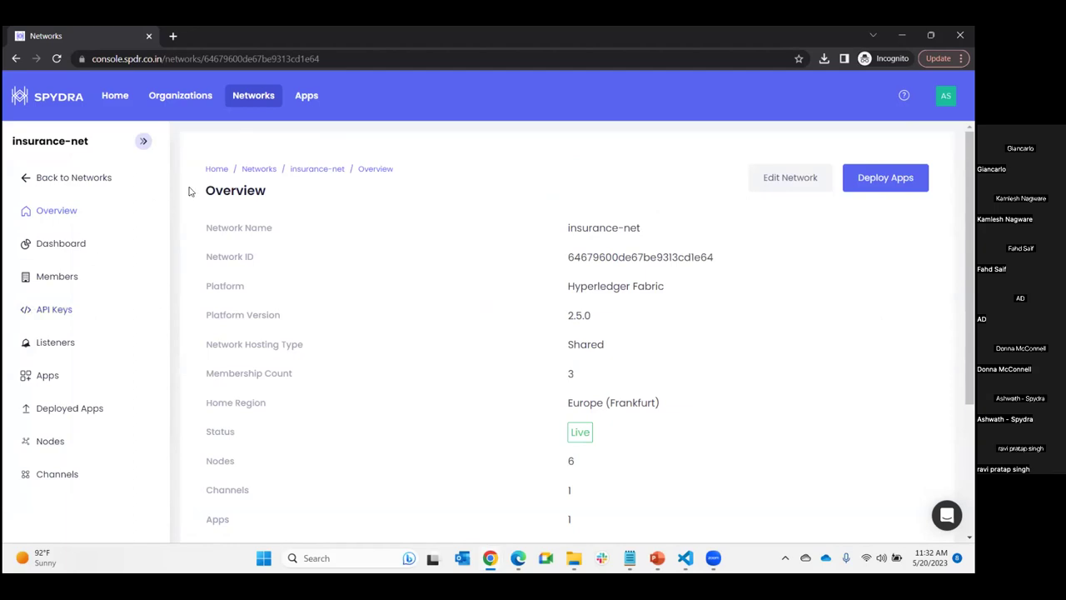
{"action": "left_click", "coordinate": [58, 276]}
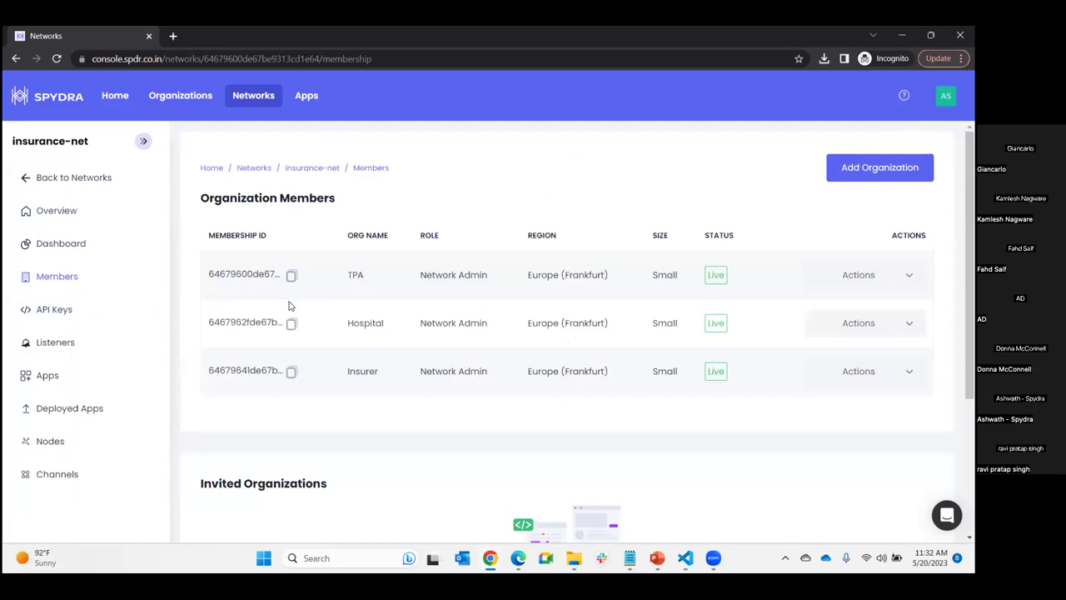
{"action": "left_click", "coordinate": [880, 167]}
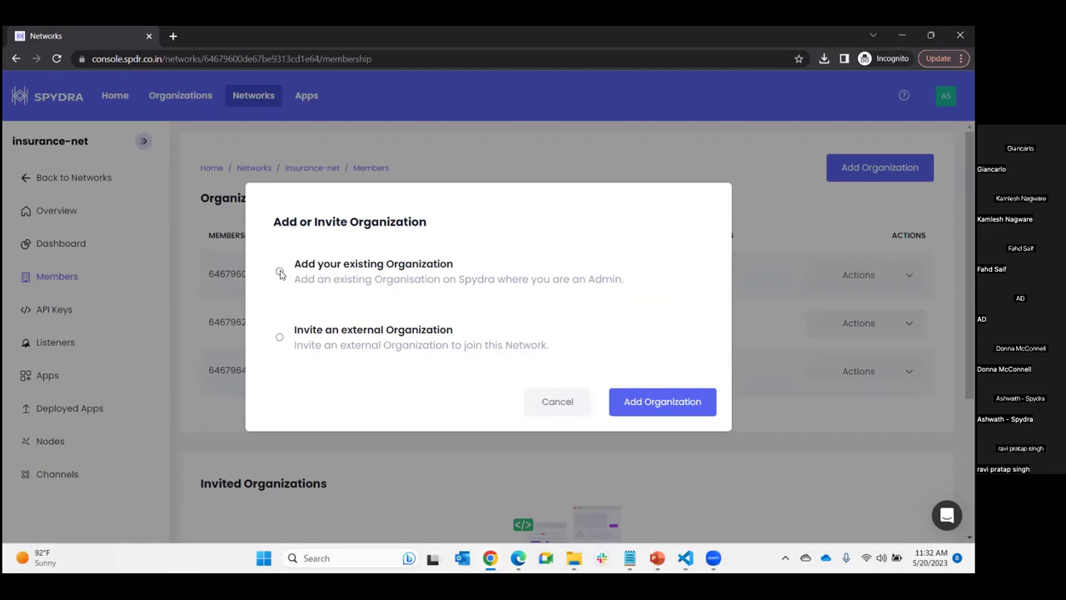
Choose to invite an external organization and view the Network Role options.
{"action": "left_click", "coordinate": [475, 360]}
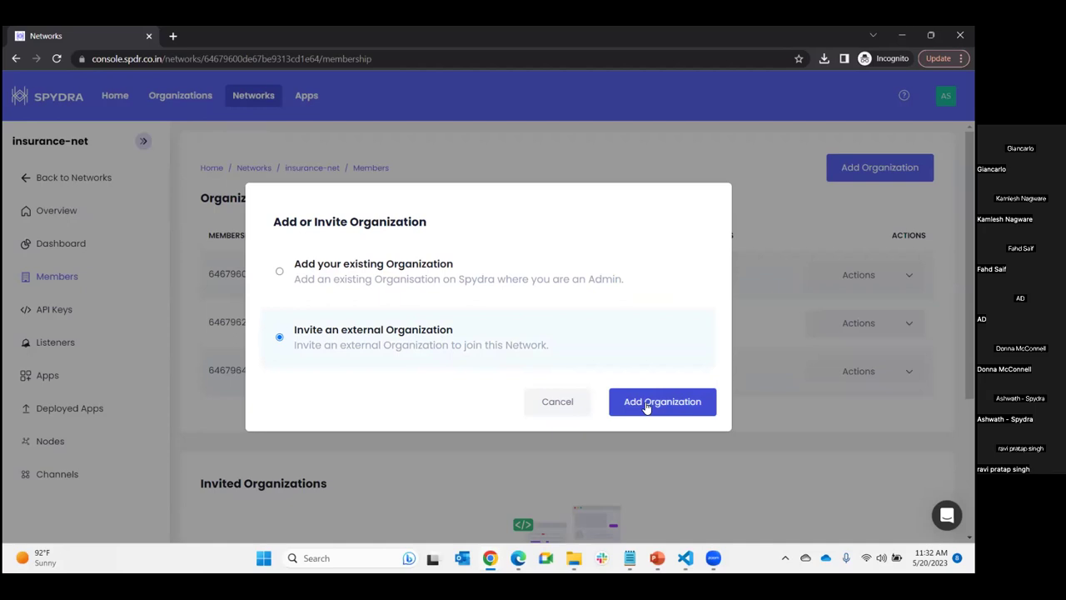
{"action": "left_click", "coordinate": [647, 406]}
{"action": "left_click", "coordinate": [325, 317]}
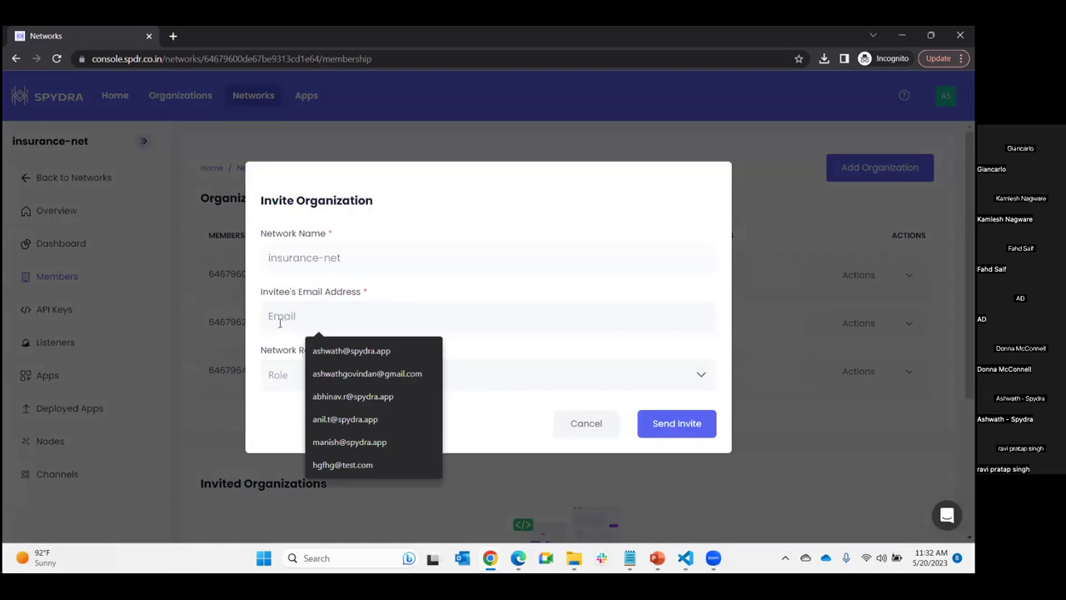
{"action": "left_click", "coordinate": [286, 377]}
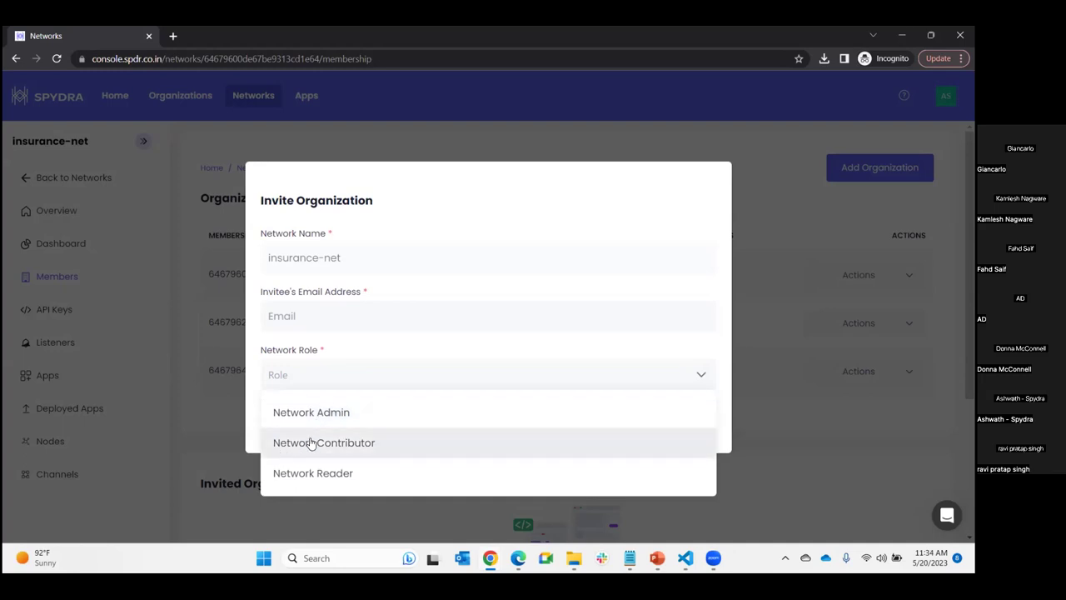
Preview the Network Contributor role, then cancel both invitation dialogs.
{"action": "left_click", "coordinate": [309, 441]}
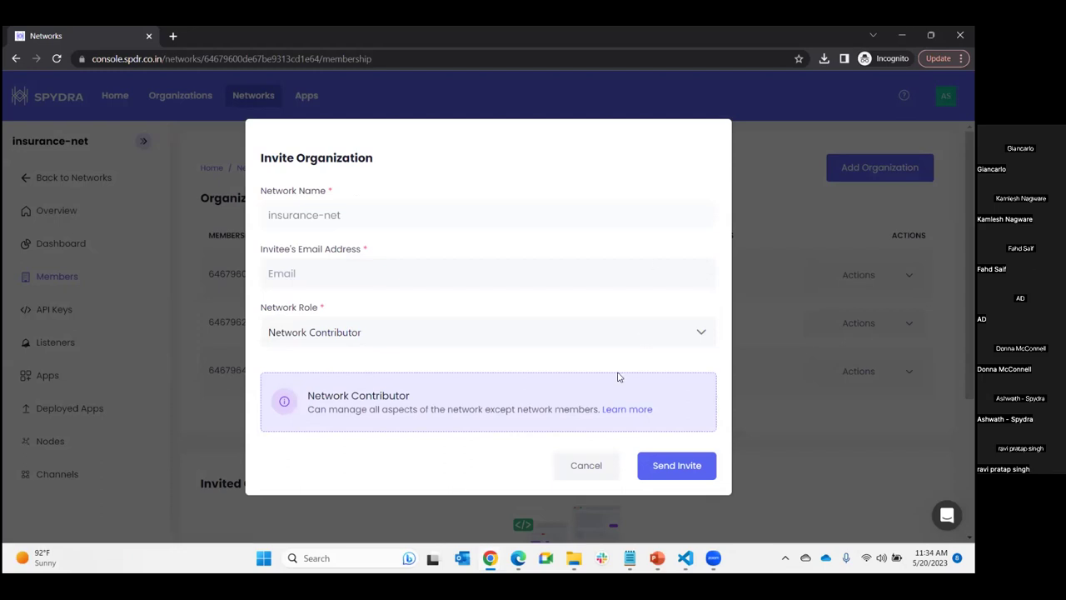
{"action": "left_click", "coordinate": [575, 467]}
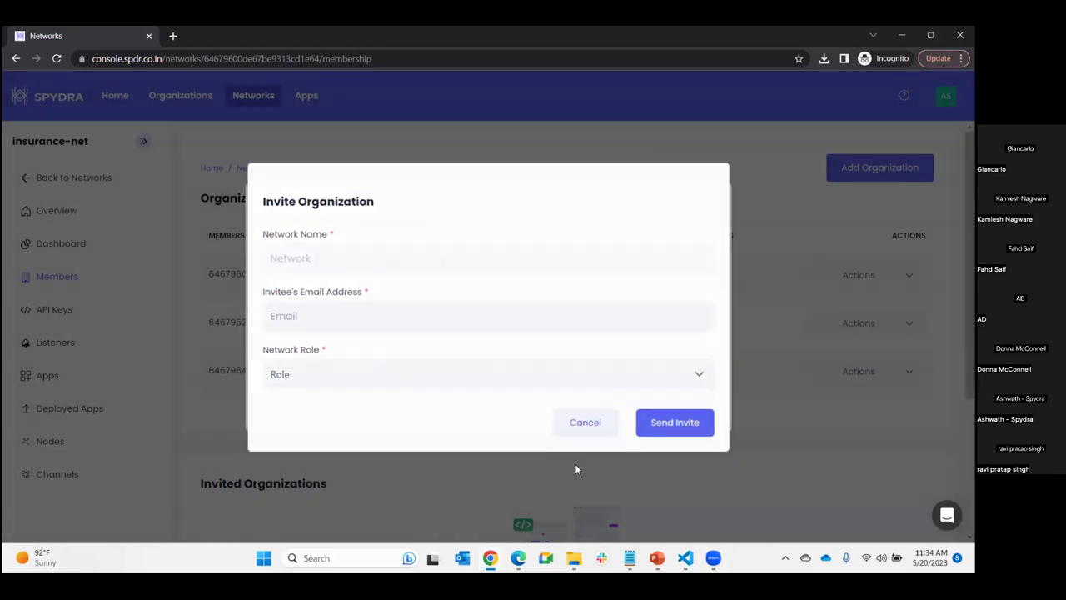
{"action": "left_click", "coordinate": [554, 402]}
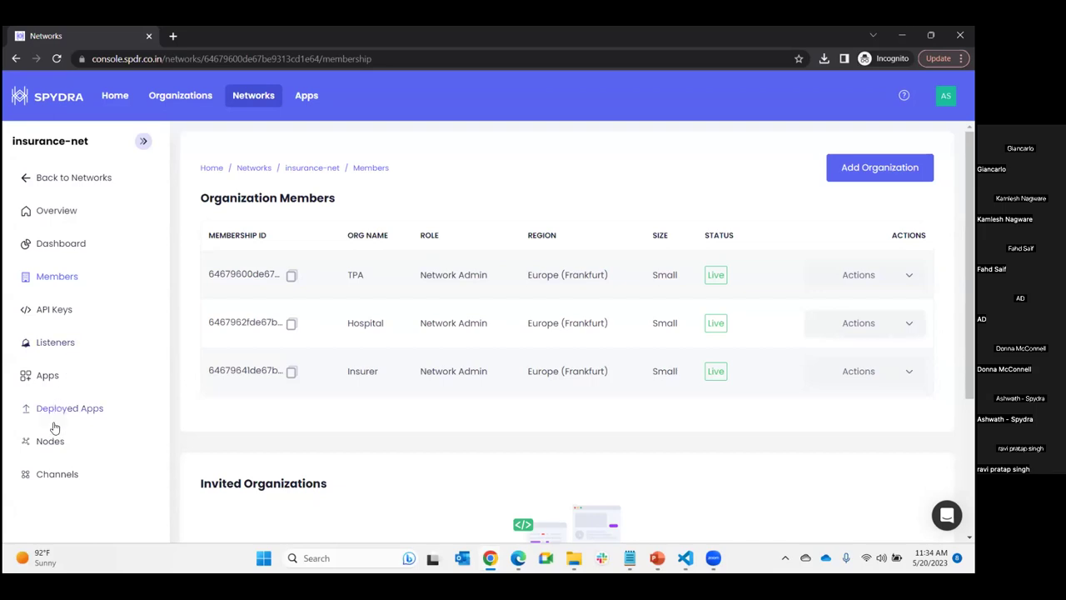
Browse insurance-net's Channels and Nodes pages, ending on its Apps list.
{"action": "left_click", "coordinate": [65, 476]}
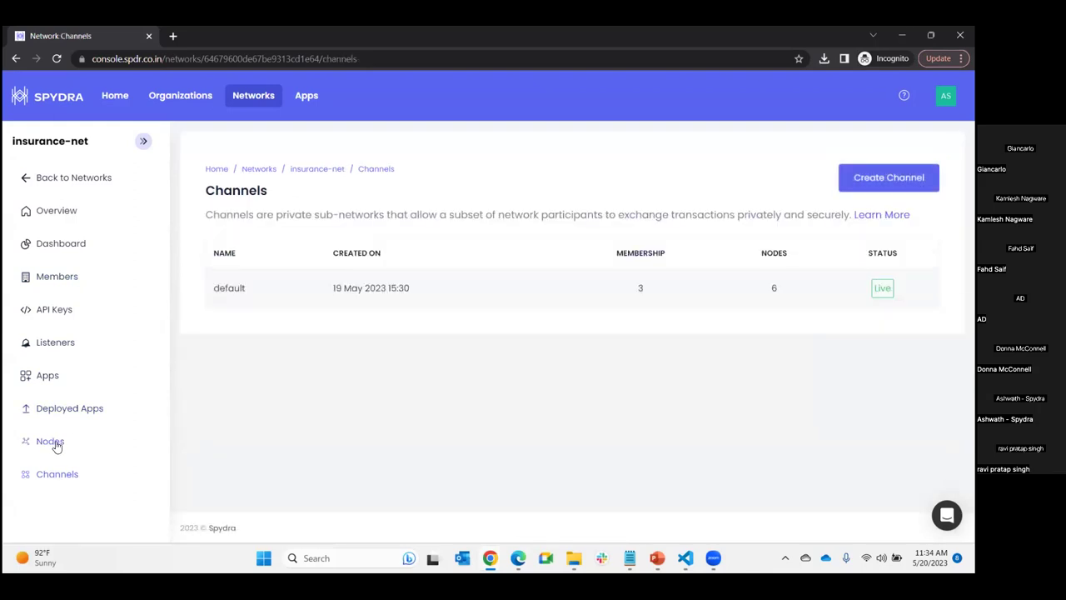
{"action": "left_click", "coordinate": [54, 443]}
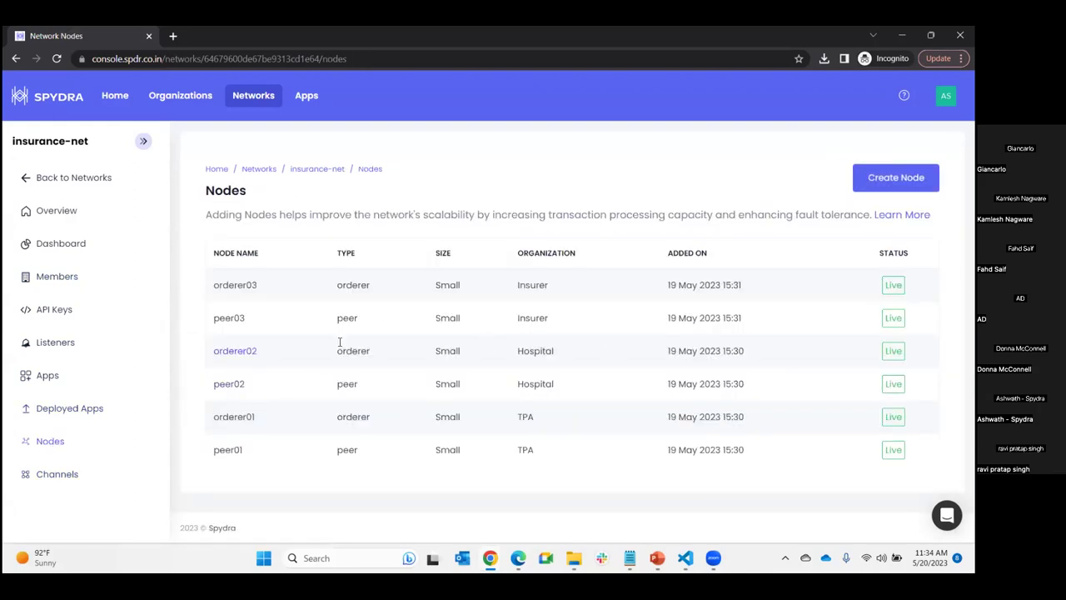
{"action": "left_click", "coordinate": [42, 382]}
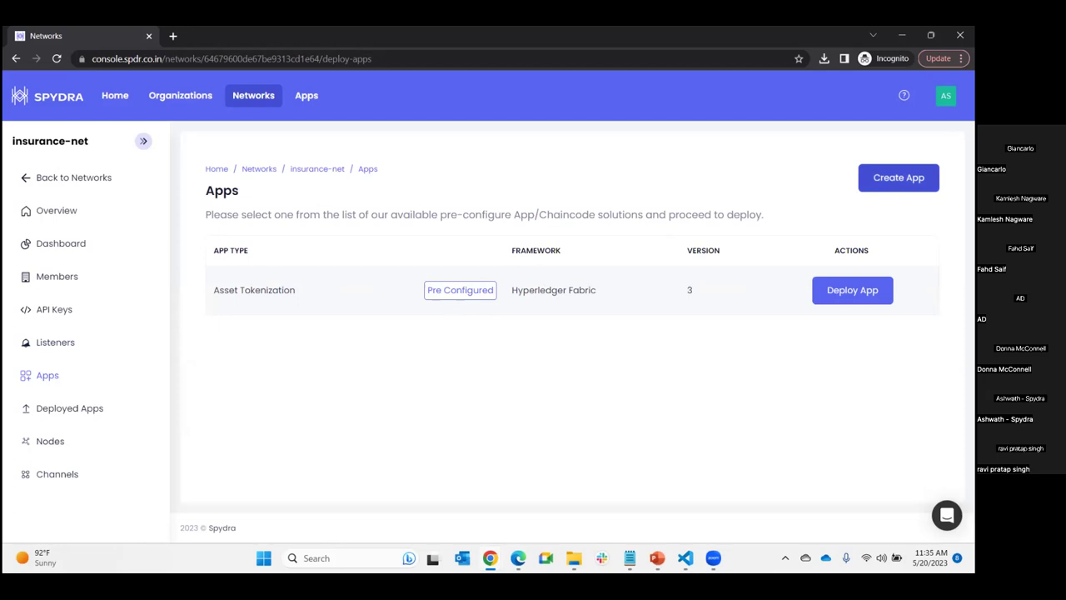
Preview the Create App and Asset Tokenization deploy forms, then return to Networks.
{"action": "left_click", "coordinate": [896, 179]}
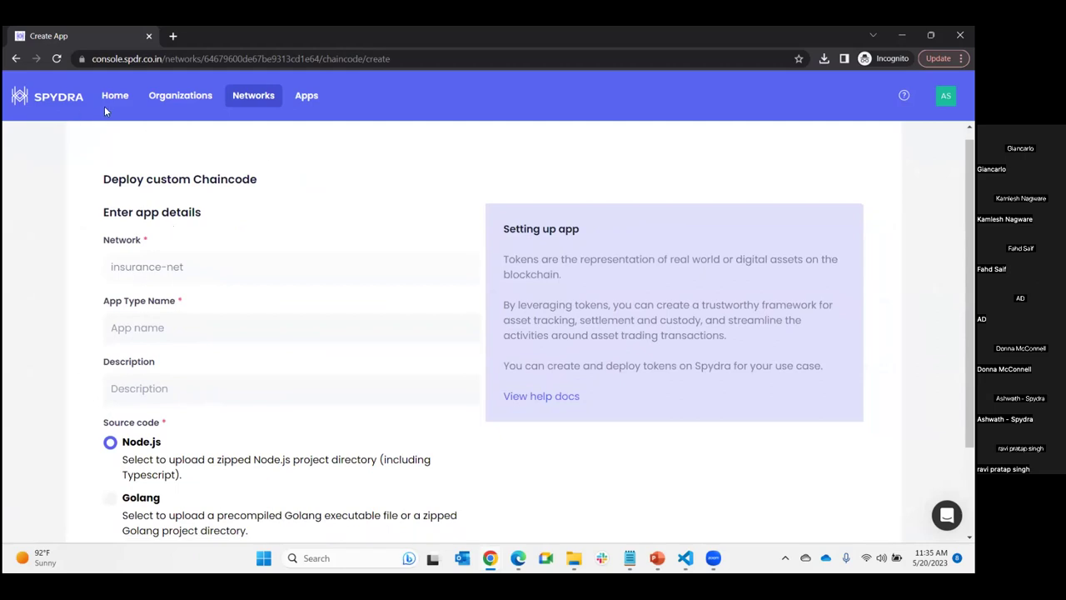
{"action": "left_click", "coordinate": [16, 59]}
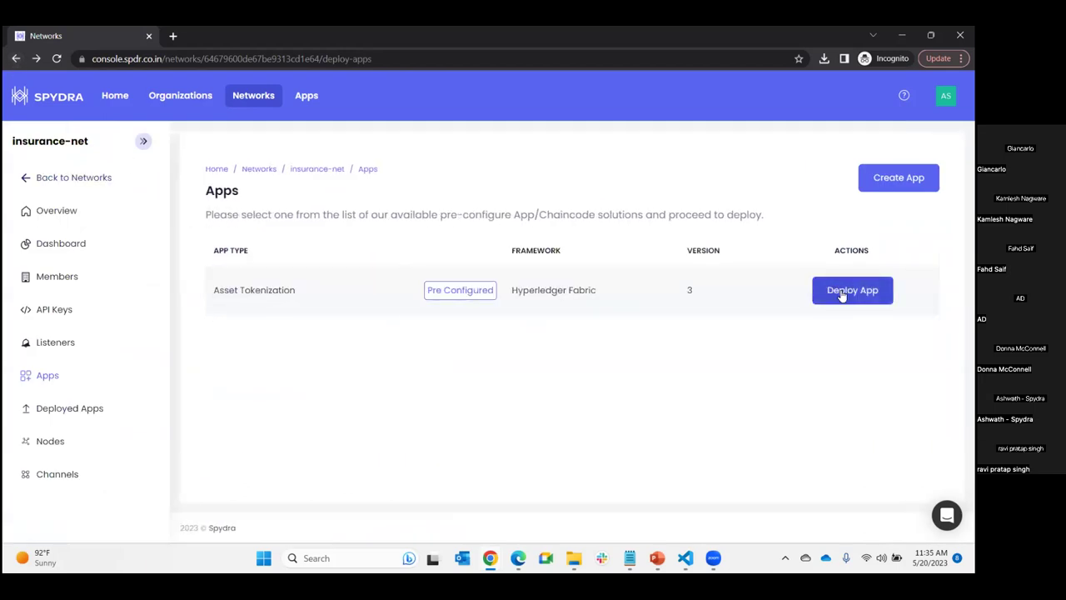
{"action": "left_click", "coordinate": [843, 292]}
{"action": "scroll", "coordinate": [375, 449], "scroll_direction": "down", "scroll_amount": 2}
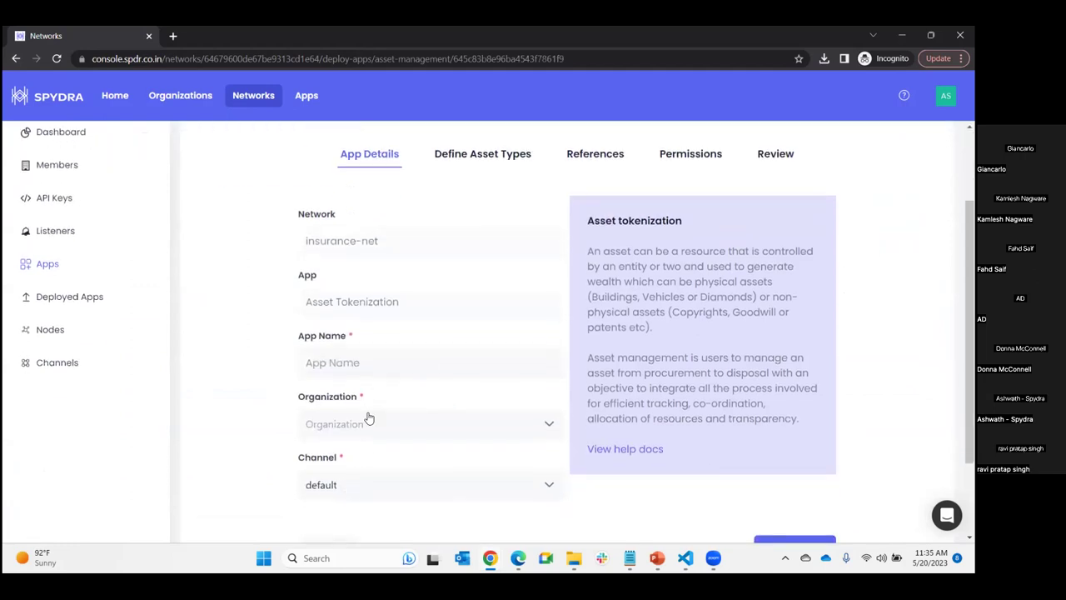
{"action": "scroll", "coordinate": [369, 416], "scroll_direction": "down", "scroll_amount": 2}
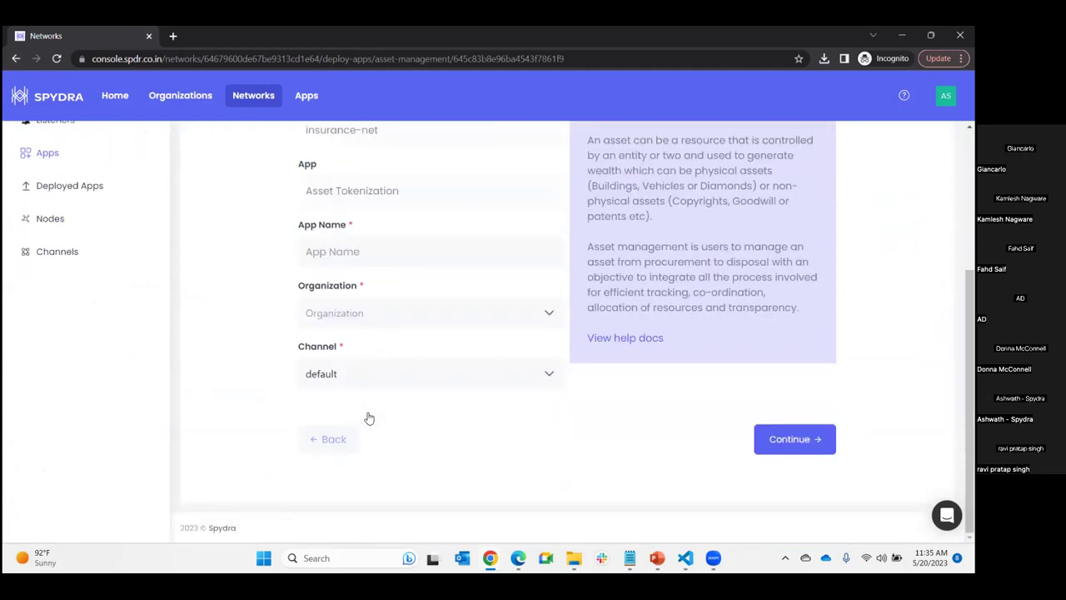
{"action": "scroll", "coordinate": [369, 416], "scroll_direction": "up", "scroll_amount": 4}
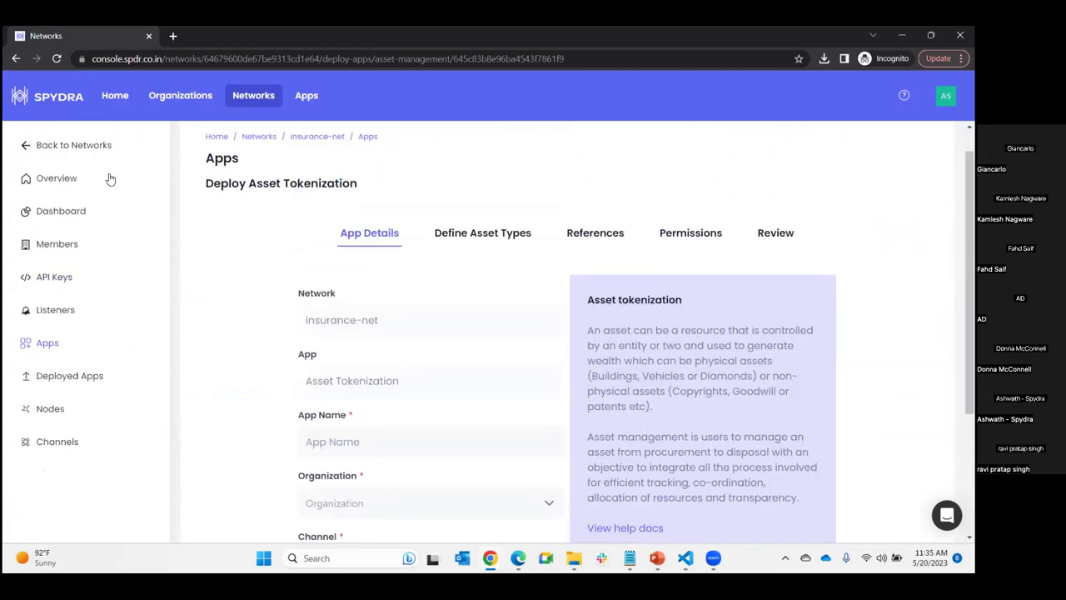
{"action": "left_click", "coordinate": [71, 148]}
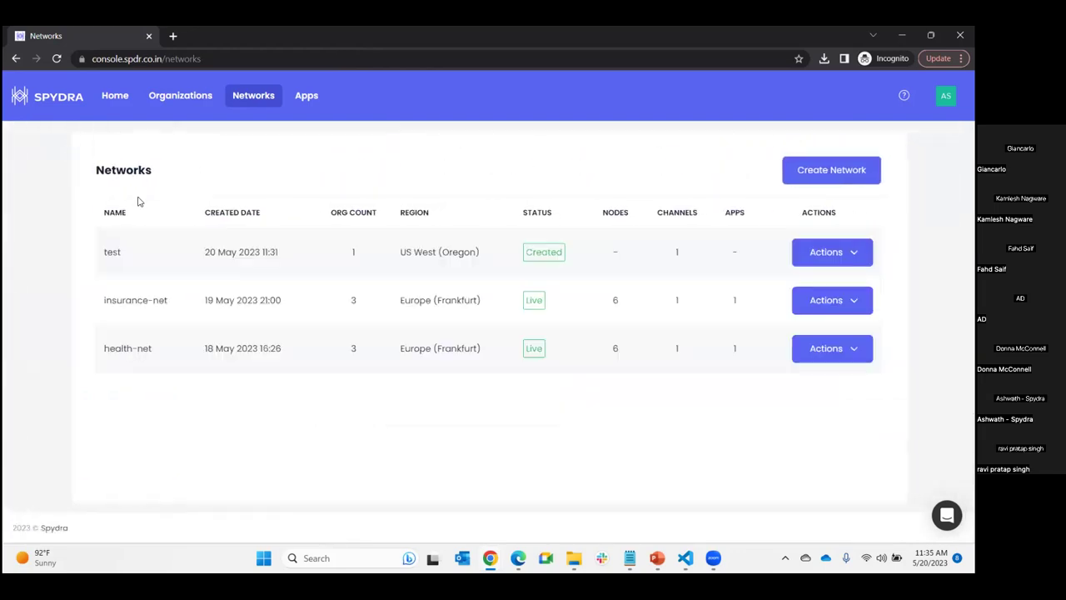
Open the insurance-net network overview, then switch to the Hyperledger Meetup deck in PowerPoint.
{"action": "left_click", "coordinate": [123, 303]}
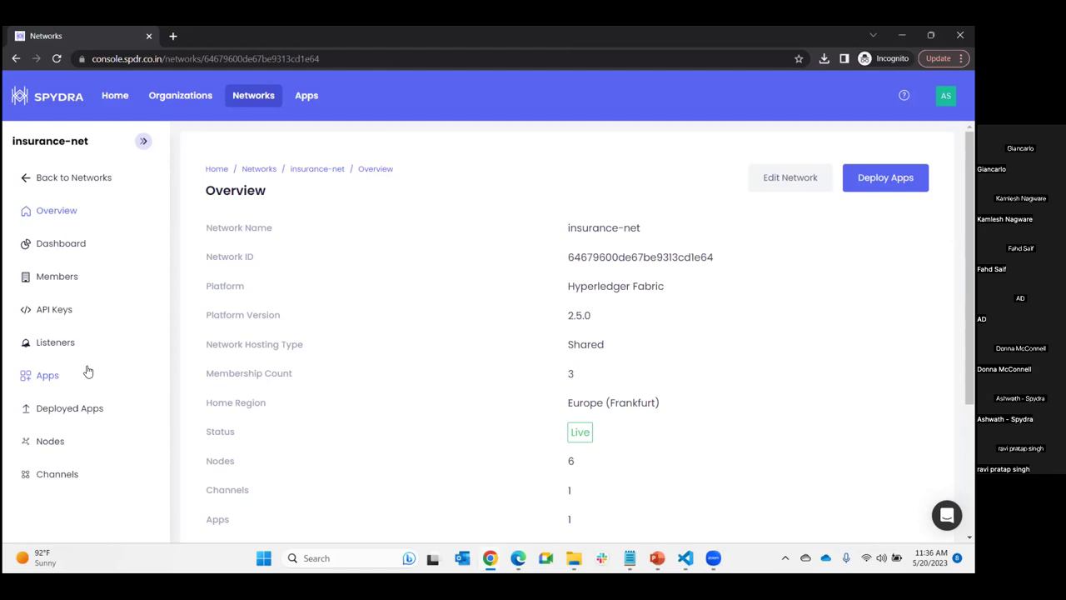
{"action": "key", "text": "alt+Tab"}
{"action": "key", "text": "alt+Tab"}
{"action": "key", "text": "alt+Tab"}
{"action": "key", "text": "alt+Tab"}
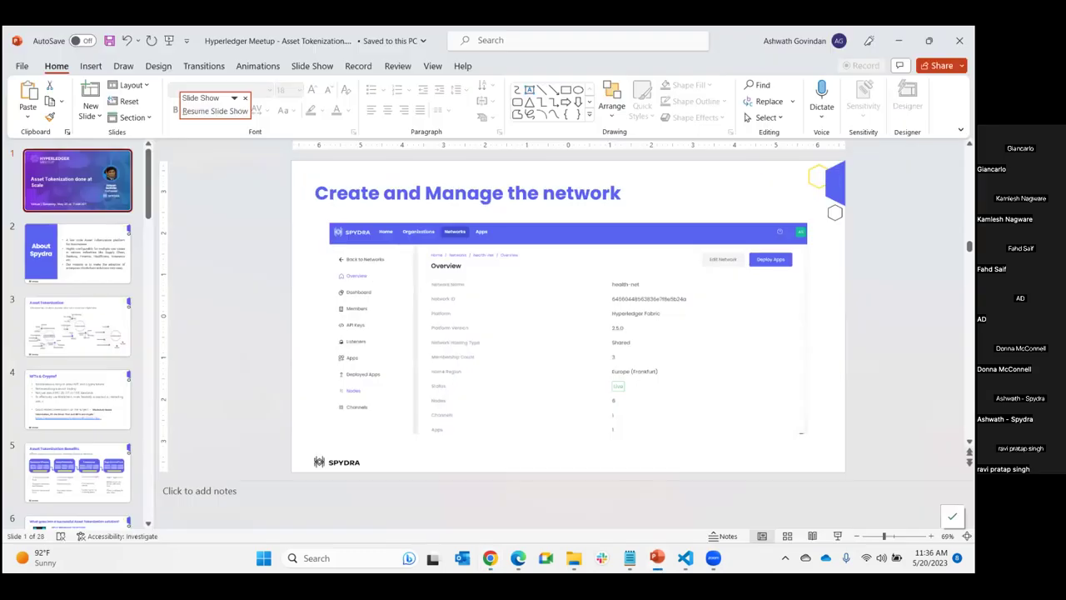
Resume the full-screen slide show and advance past 'Create and Manage the network' to the next slide.
{"action": "key", "text": "alt+Tab"}
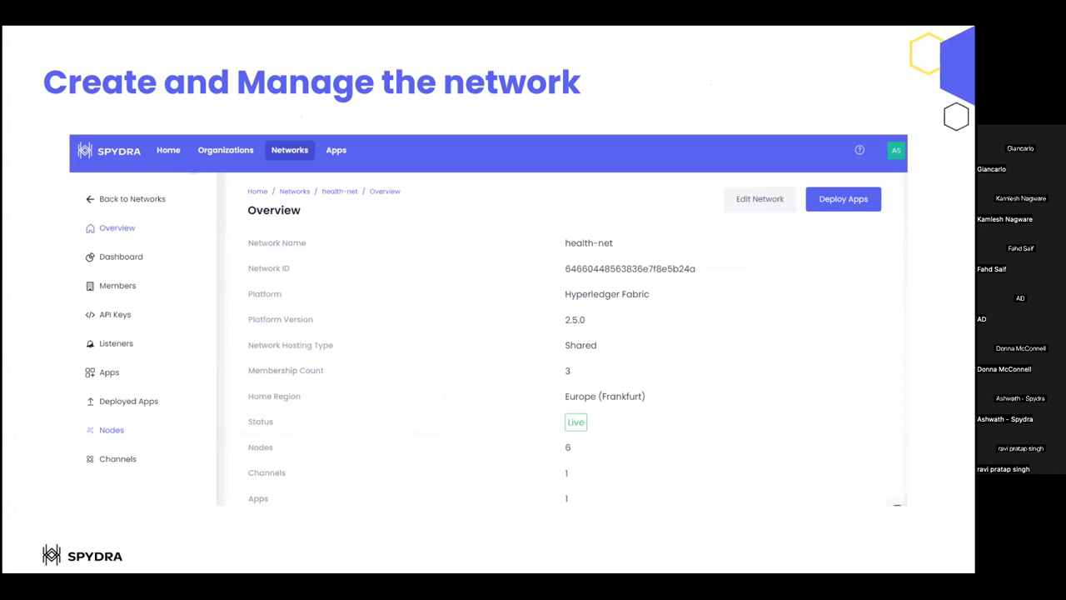
{"action": "key", "text": "Right"}
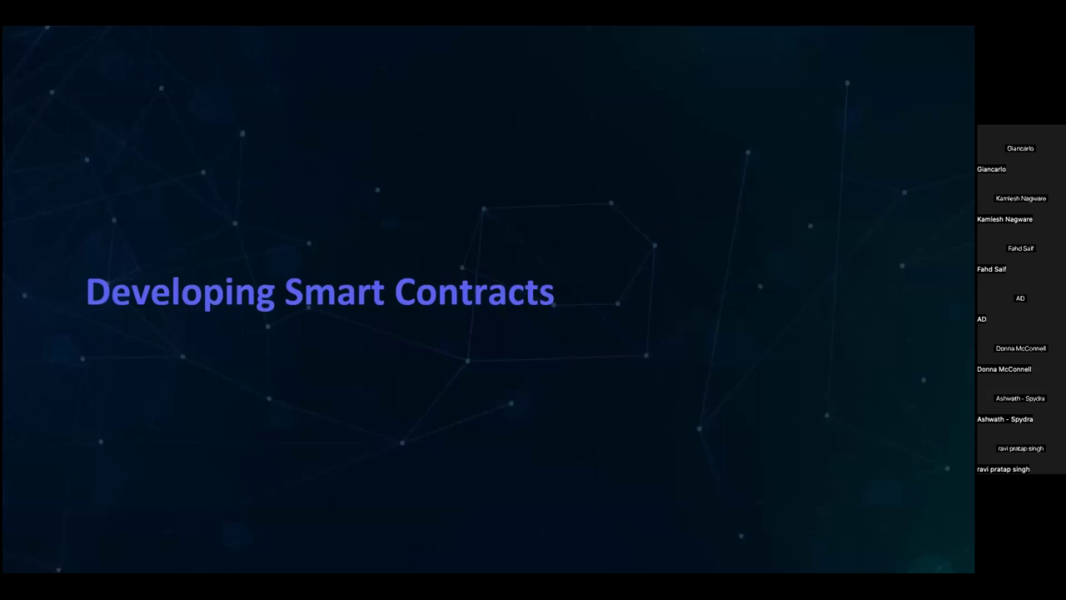
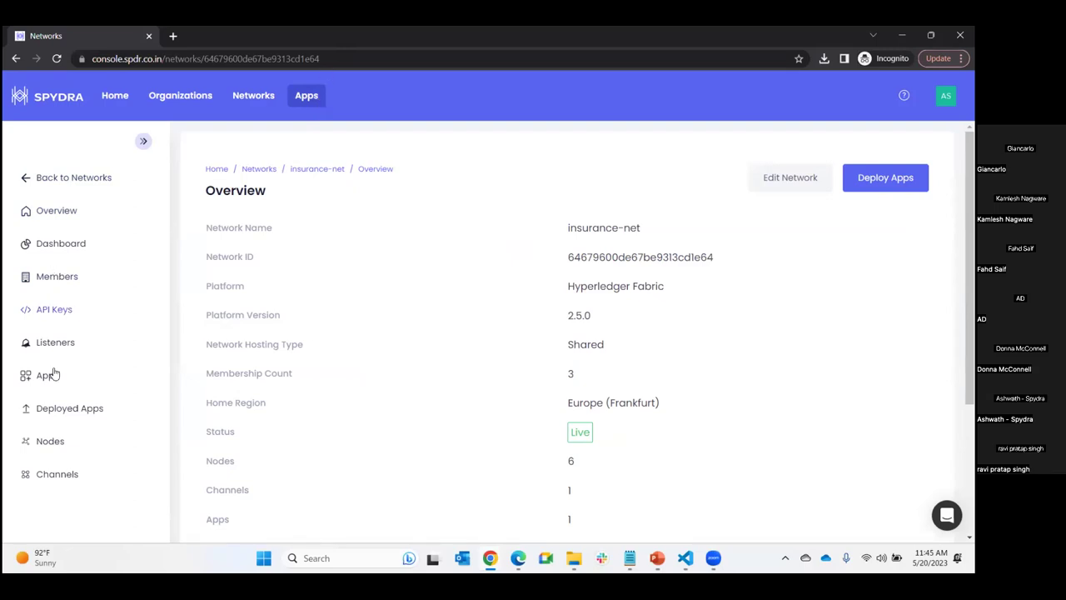
Open the insurancenet app's settings from Deployed Apps and start editing it at Asset Types.
{"action": "left_click", "coordinate": [75, 413]}
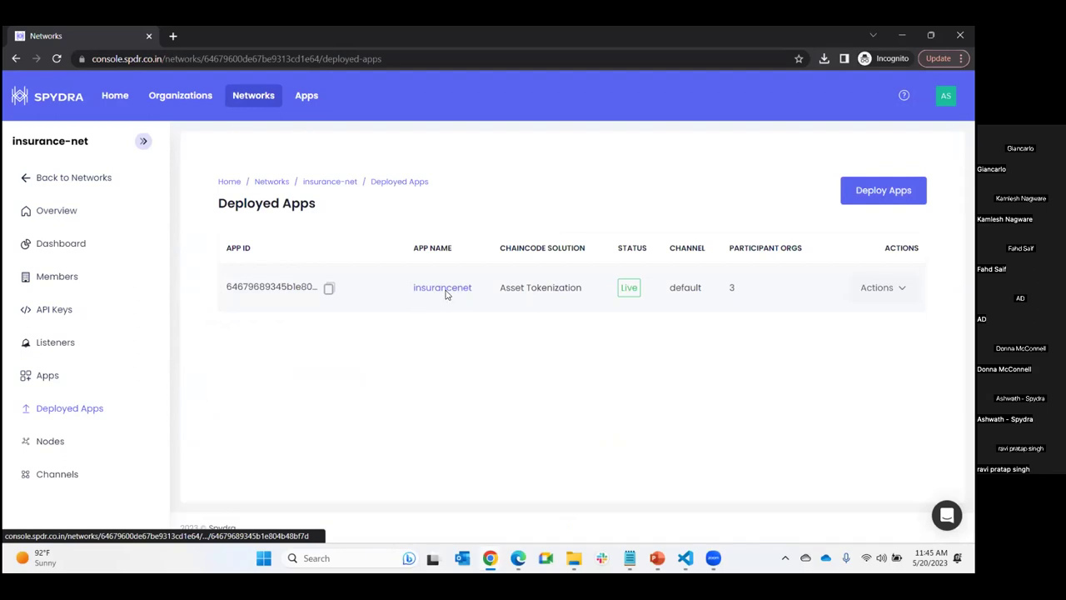
{"action": "left_click", "coordinate": [446, 292]}
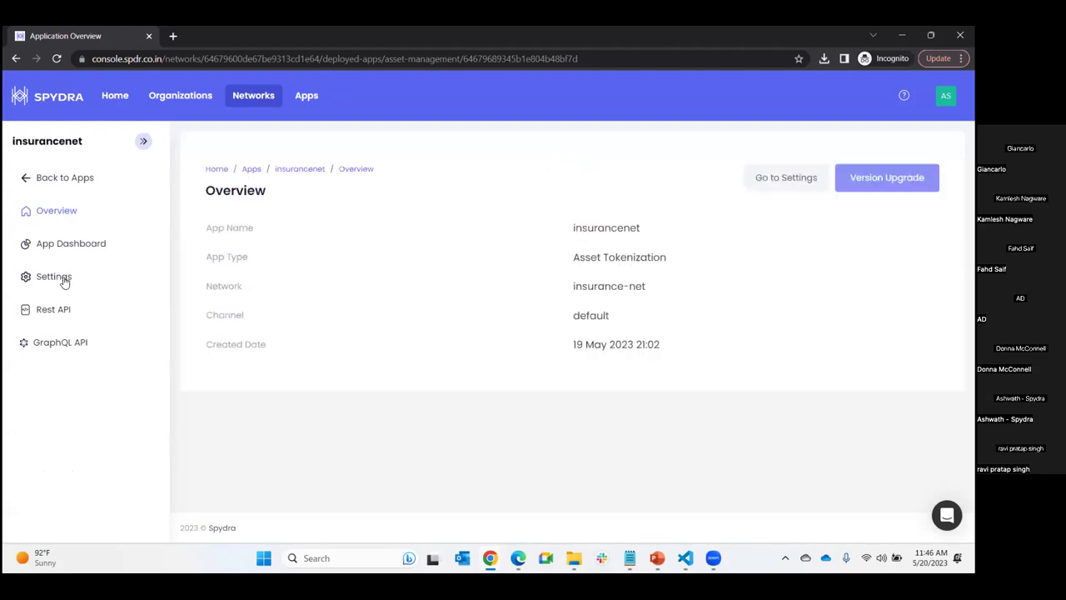
{"action": "left_click", "coordinate": [64, 281]}
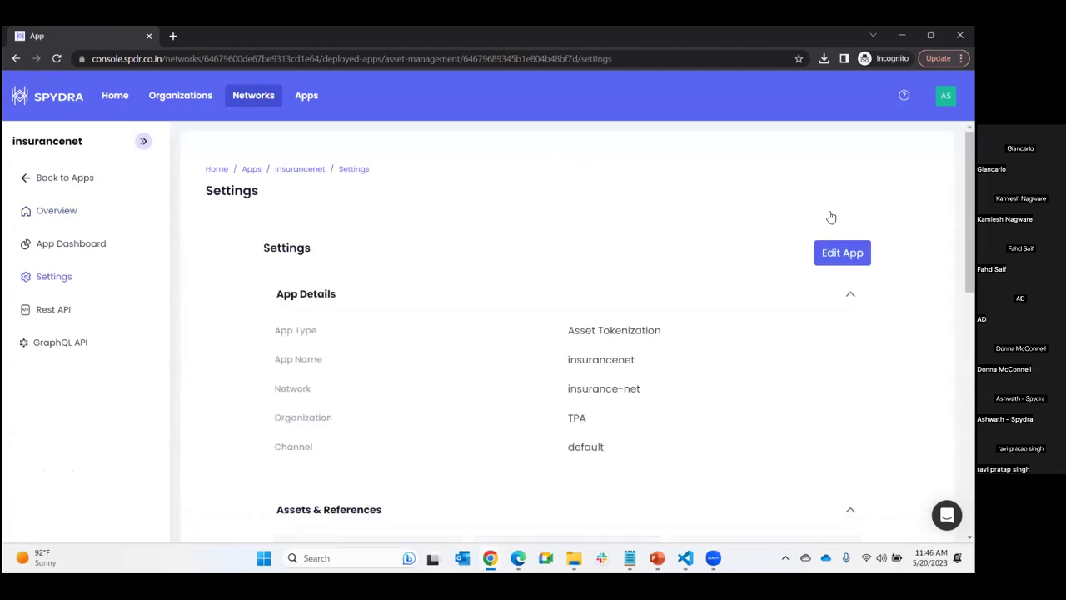
{"action": "scroll", "coordinate": [830, 217], "scroll_direction": "down", "scroll_amount": 1}
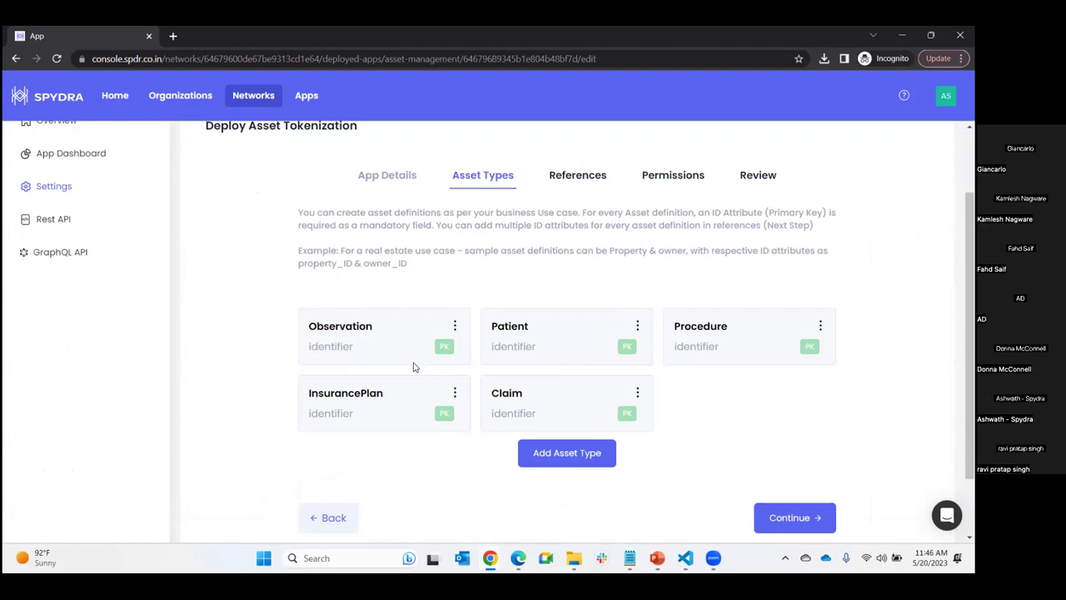
{"action": "left_click", "coordinate": [543, 452]}
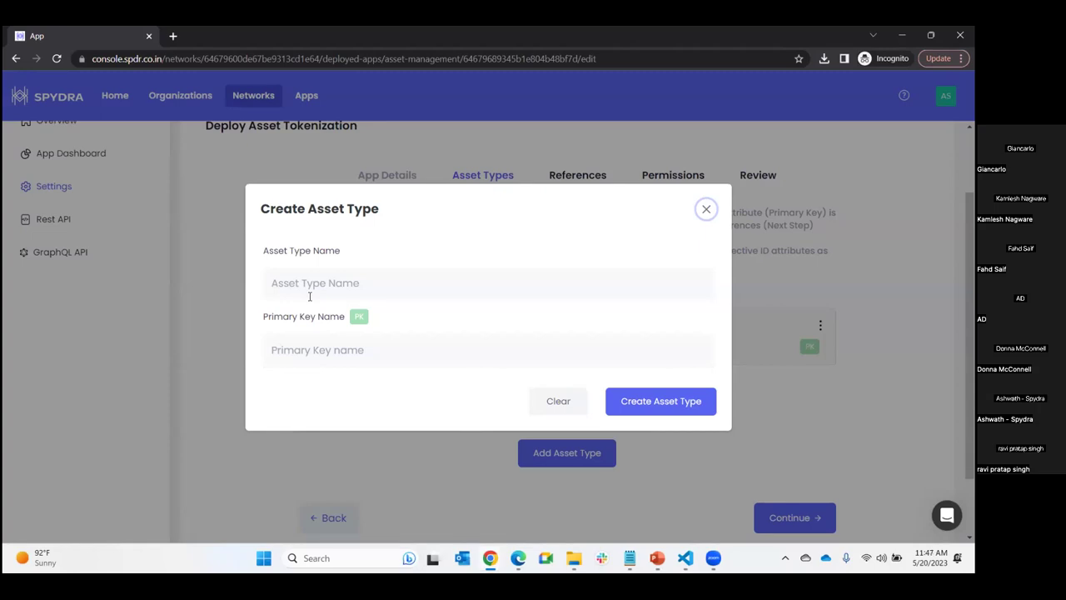
Dismiss the new asset type without creating it, leaving the five existing types unchanged.
{"action": "left_click", "coordinate": [307, 353]}
{"action": "key", "text": "Escape"}
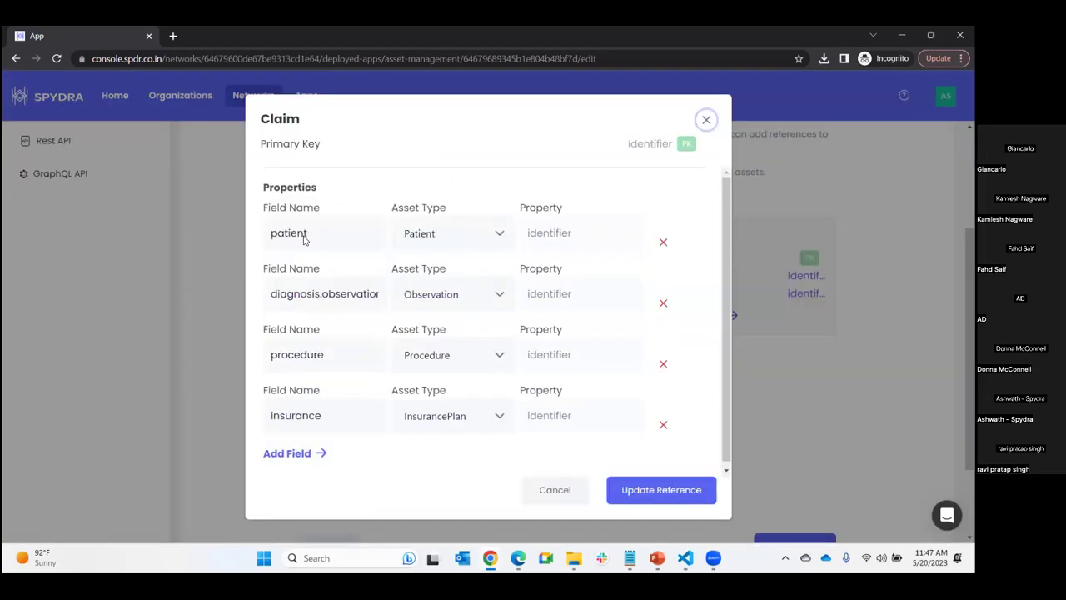
Inspect Claim's patient and diagnosis.observation reference fields, then close the dialog unchanged.
{"action": "double_click", "coordinate": [365, 233]}
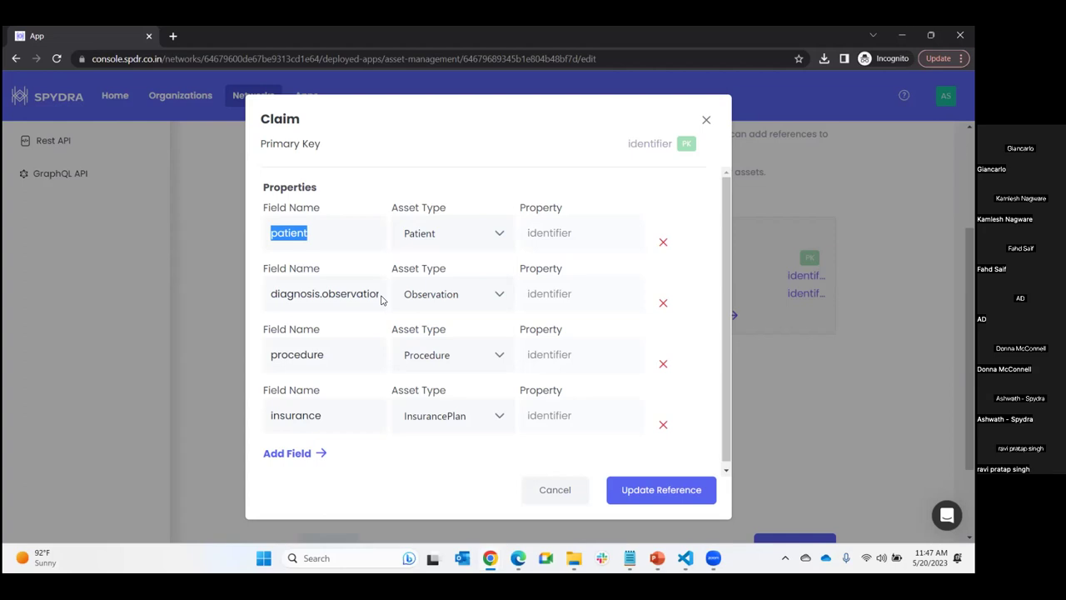
{"action": "left_click_drag", "start_coordinate": [381, 300], "coordinate": [283, 295]}
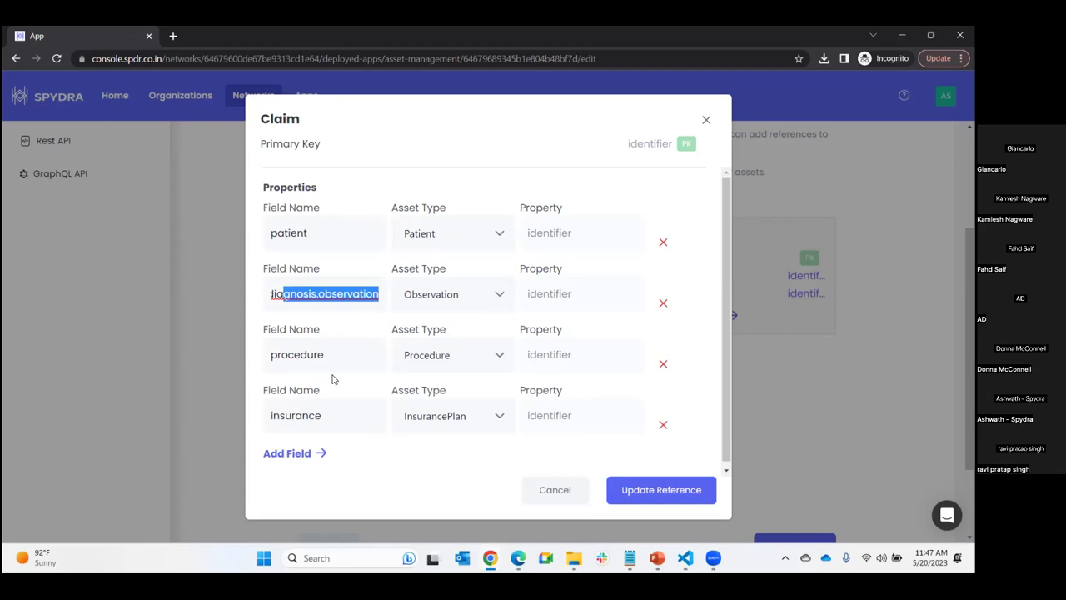
{"action": "left_click", "coordinate": [332, 379]}
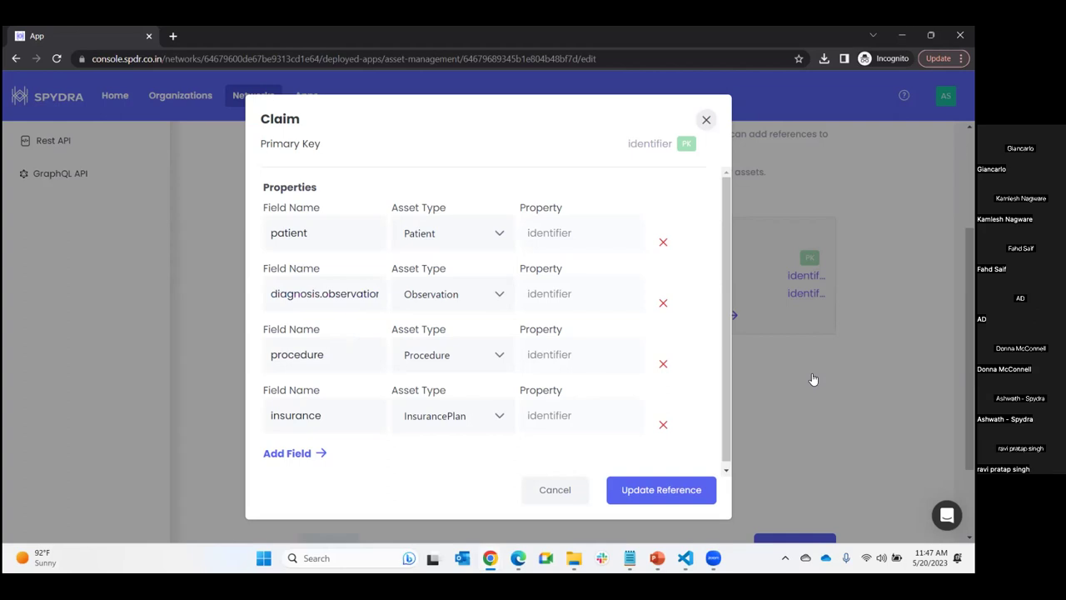
{"action": "left_click", "coordinate": [813, 379]}
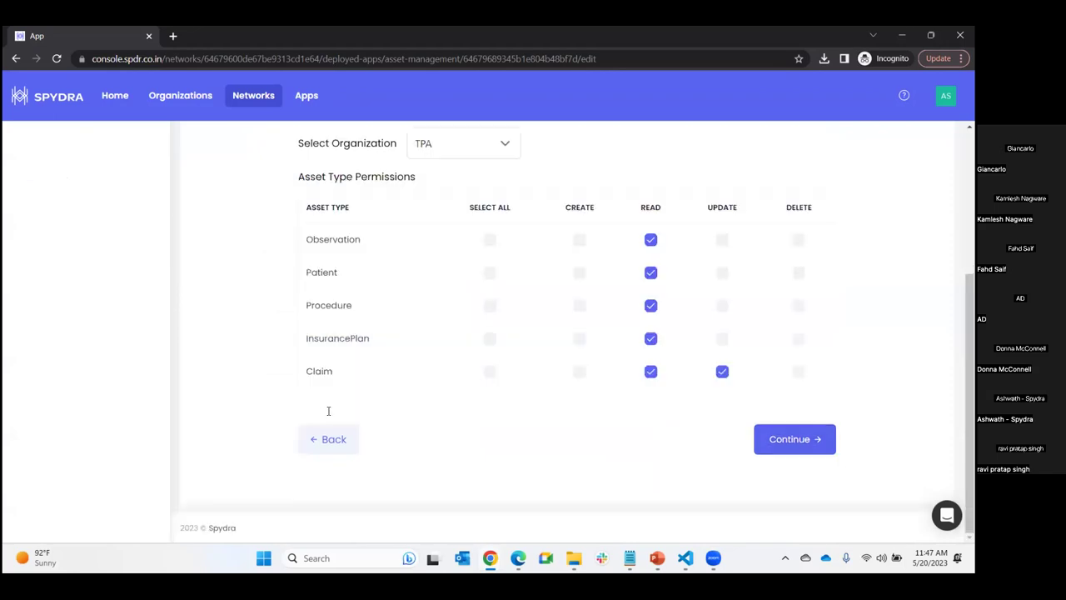
Review the asset permissions of the Hospital, Insurer and TPA organizations in turn.
{"action": "left_click", "coordinate": [328, 439]}
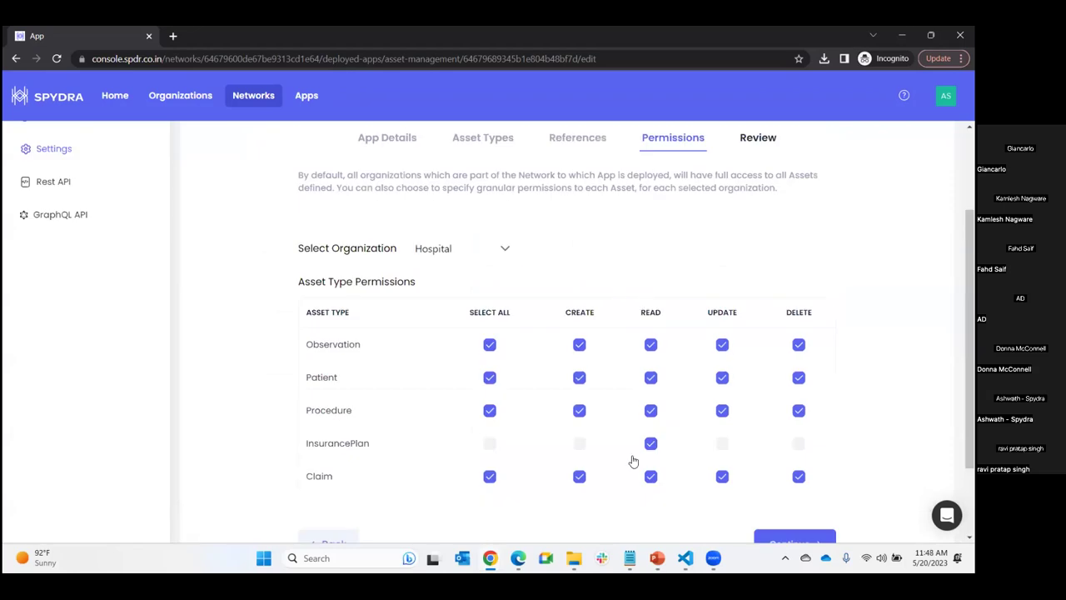
{"action": "key", "text": "Down"}
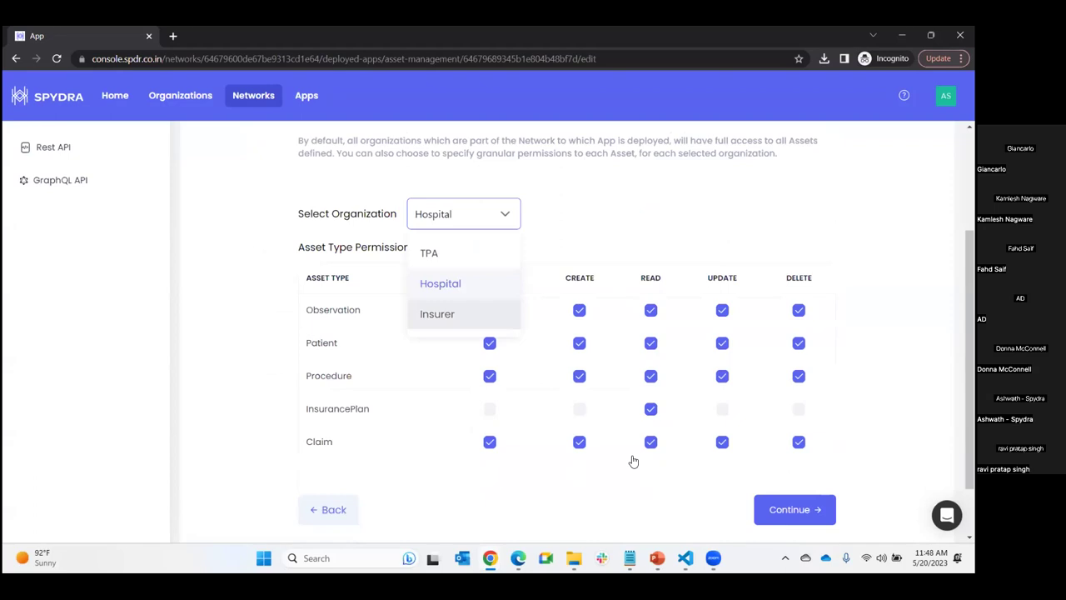
{"action": "key", "text": "Return"}
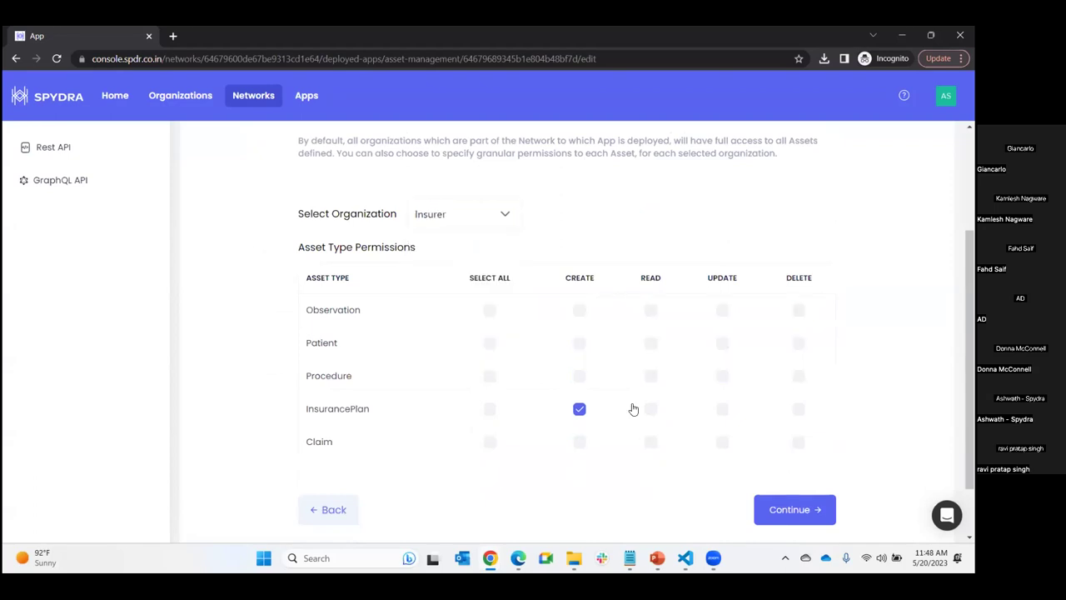
{"action": "key", "text": "Down"}
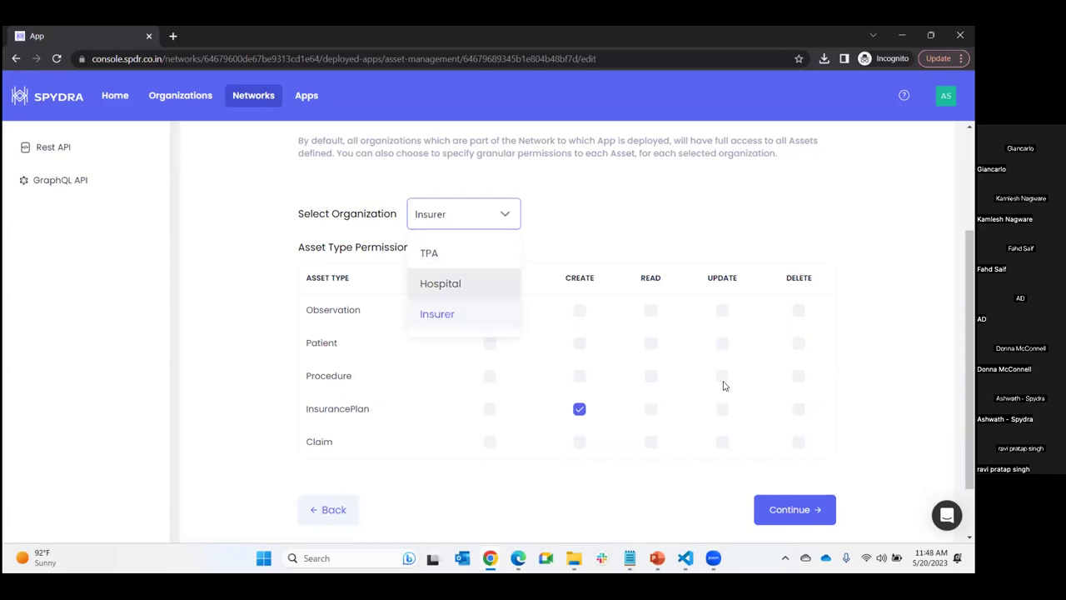
{"action": "key", "text": "Up"}
{"action": "key", "text": "Return"}
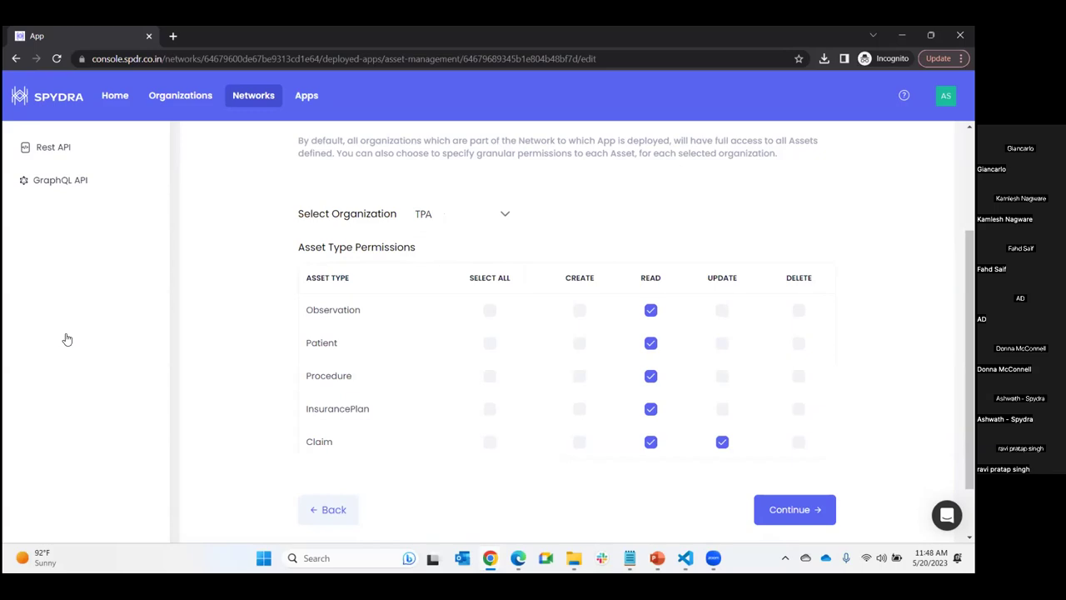
{"action": "scroll", "coordinate": [68, 339], "scroll_direction": "up", "scroll_amount": 1}
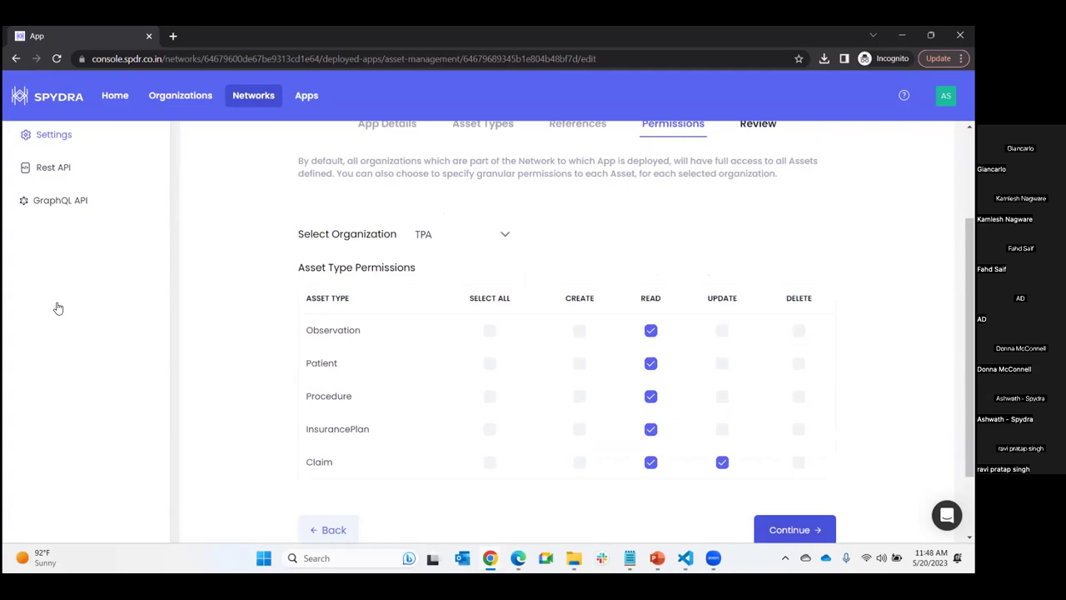
{"action": "scroll", "coordinate": [354, 344], "scroll_direction": "up", "scroll_amount": 2}
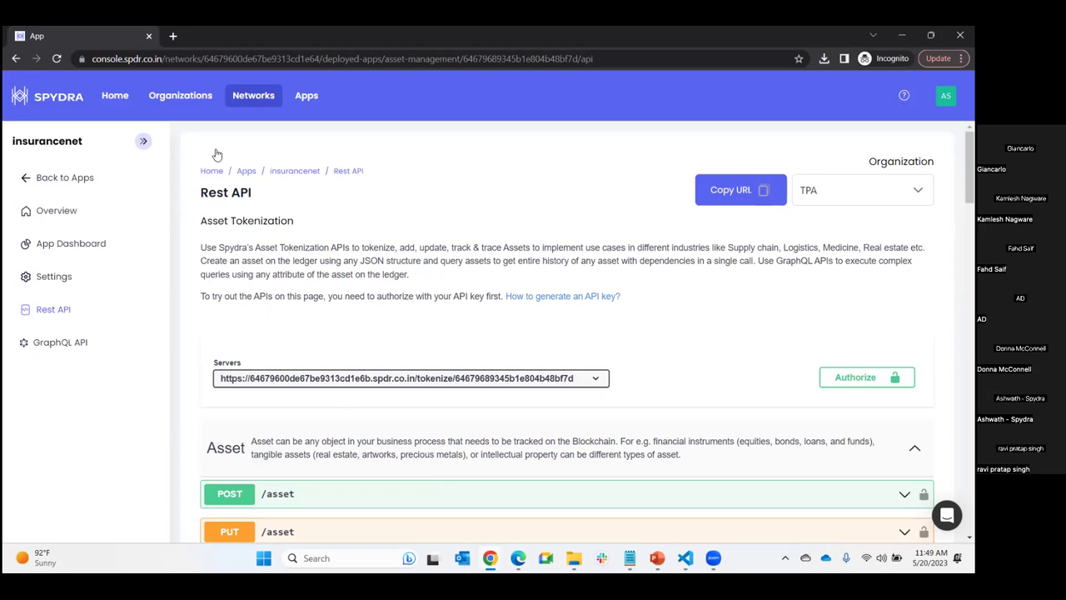
Scroll the API docs to the Approvals ownershipTransfer endpoints, then bring up Windows search.
{"action": "scroll", "coordinate": [215, 155], "scroll_direction": "down", "scroll_amount": 2}
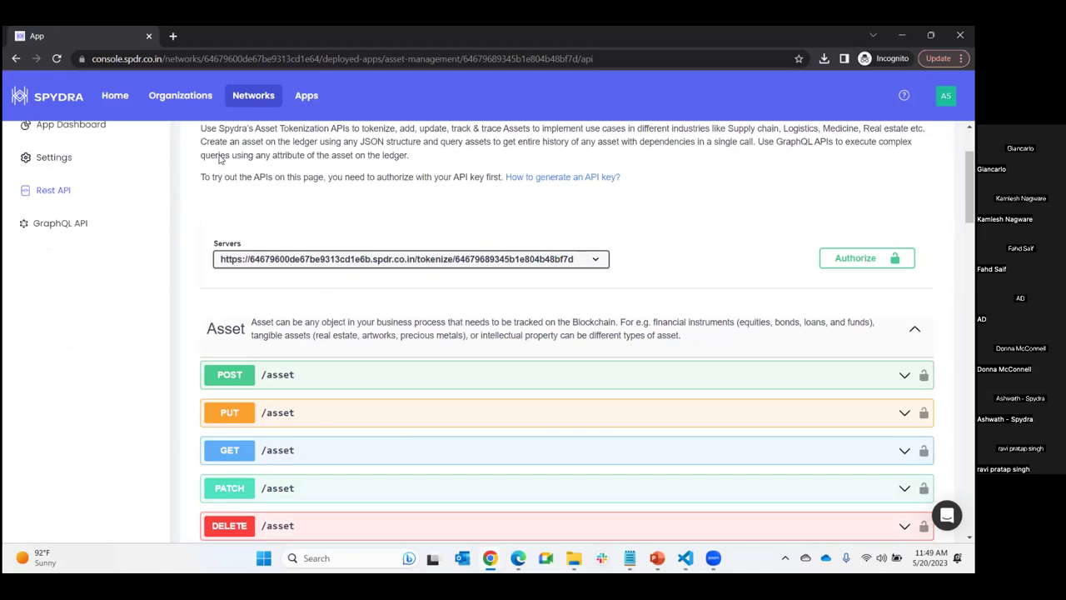
{"action": "scroll", "coordinate": [225, 208], "scroll_direction": "down", "scroll_amount": 5}
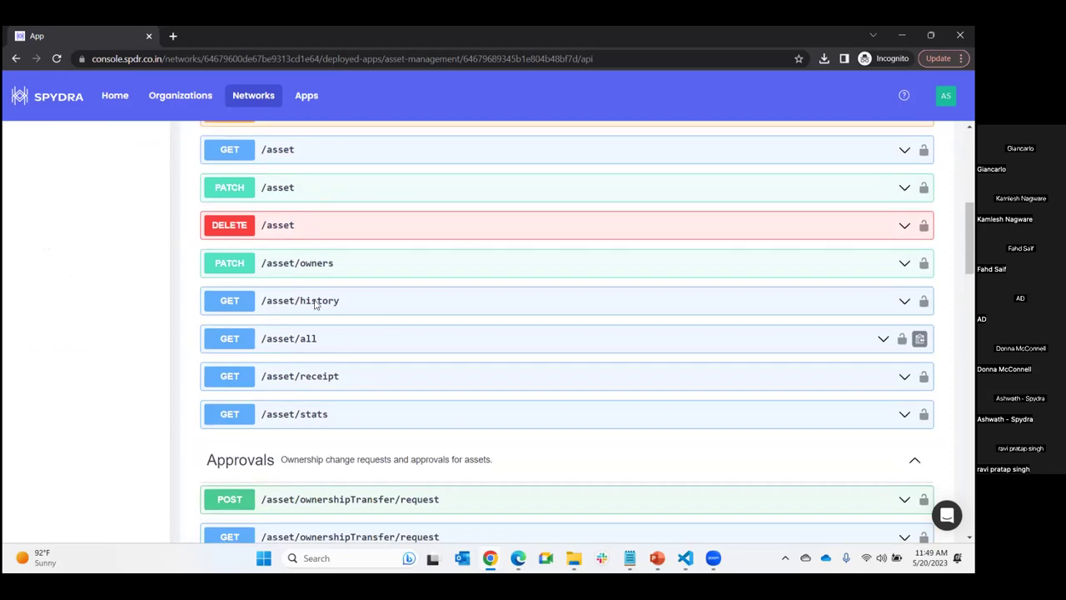
{"action": "scroll", "coordinate": [256, 164], "scroll_direction": "up", "scroll_amount": 1}
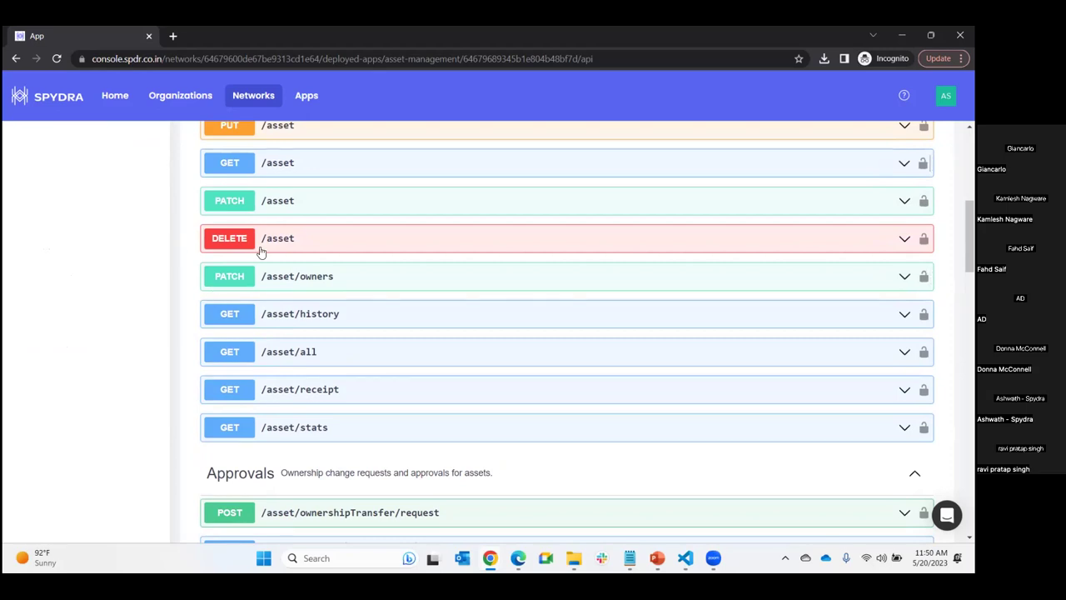
{"action": "scroll", "coordinate": [260, 250], "scroll_direction": "down", "scroll_amount": 2}
{"action": "scroll", "coordinate": [287, 180], "scroll_direction": "up", "scroll_amount": 1}
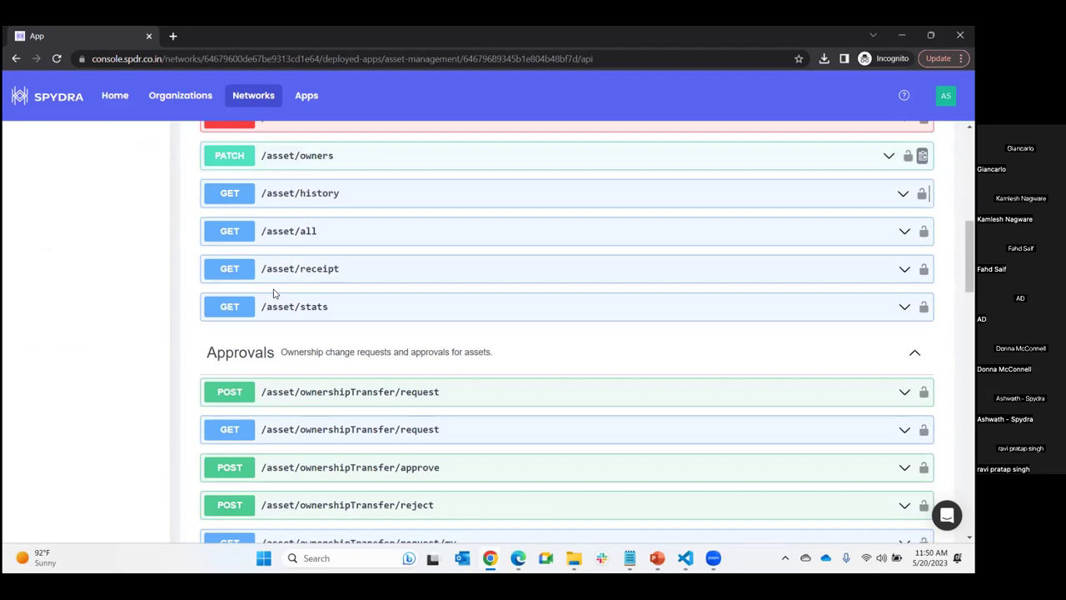
{"action": "scroll", "coordinate": [275, 292], "scroll_direction": "down", "scroll_amount": 2}
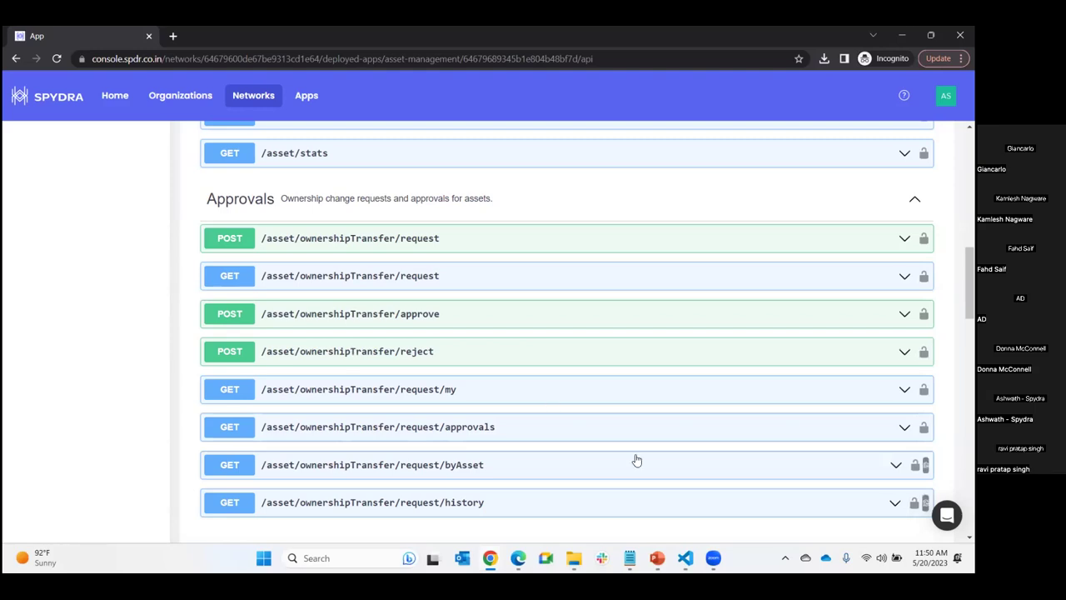
{"action": "left_click", "coordinate": [361, 559]}
Launch Postman by searching 'post', then return to the PowerPoint slide show.
{"action": "type", "text": "post"}
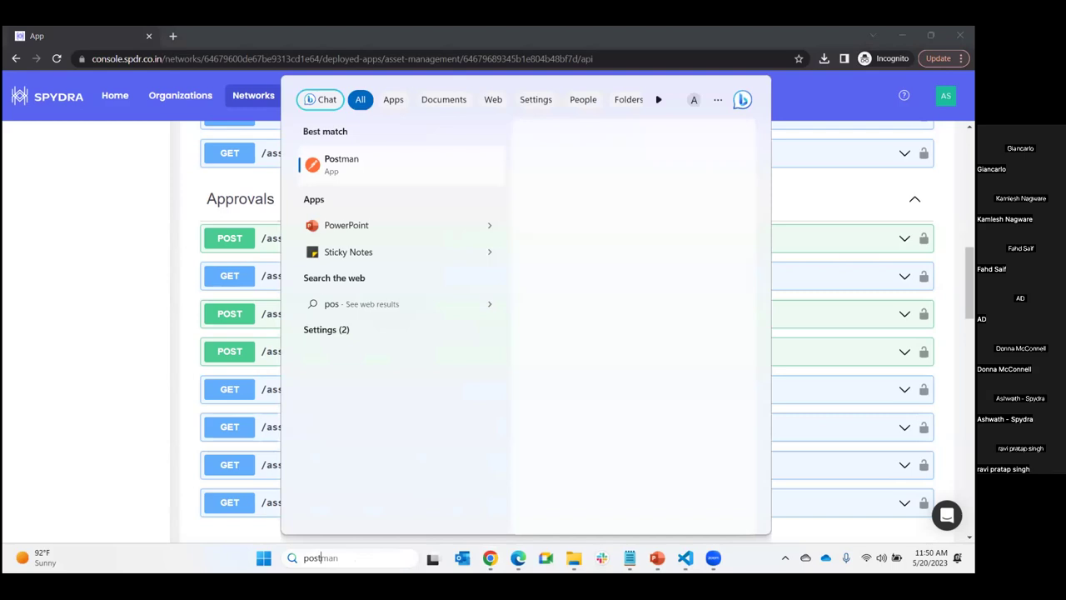
{"action": "key", "text": "Return"}
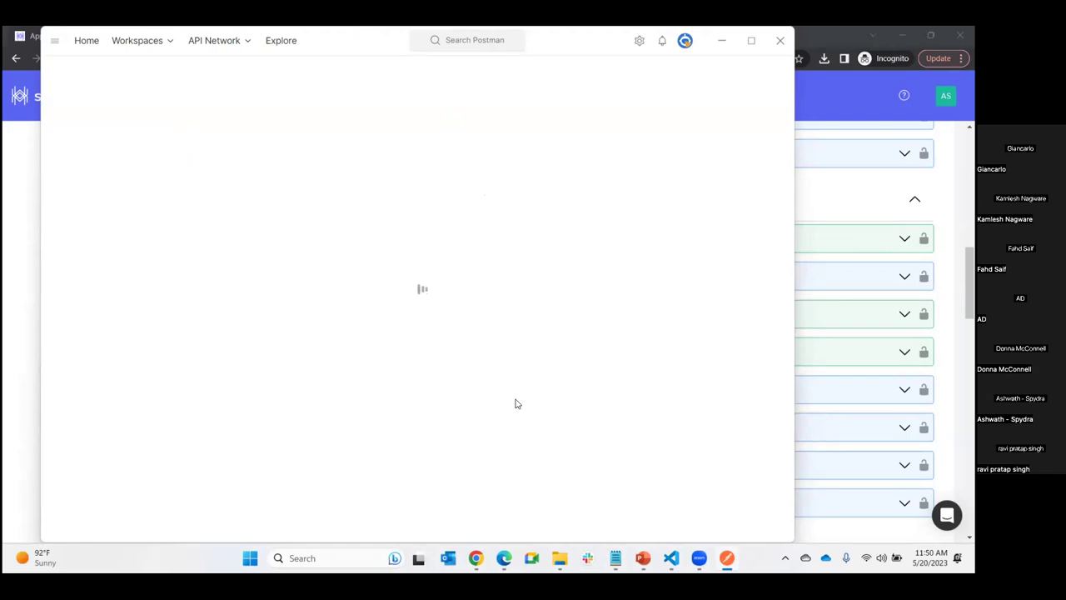
{"action": "key", "text": "alt+Tab"}
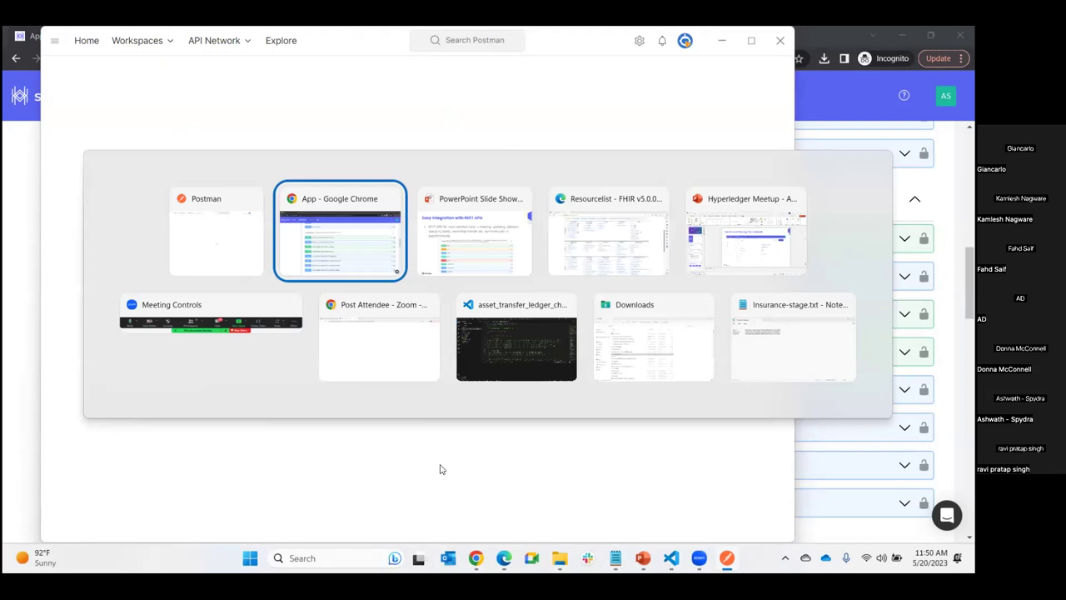
{"action": "key", "text": "alt+Tab"}
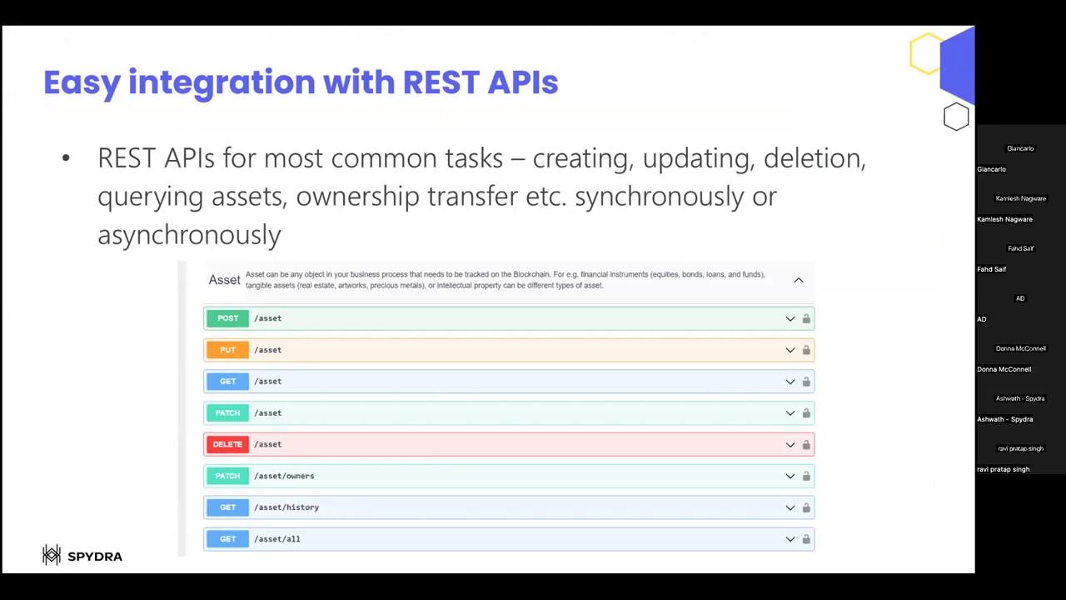
Advance to the Model Assets & Relationships slide and bring Postman back in front.
{"action": "left_click", "coordinate": [328, 347]}
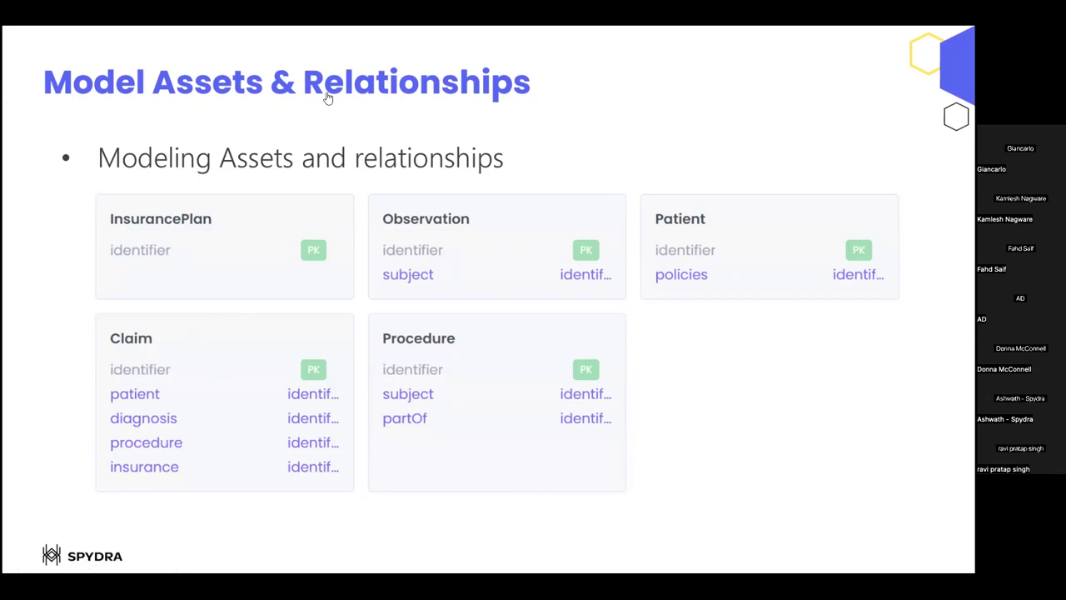
{"action": "key", "text": "alt+Tab"}
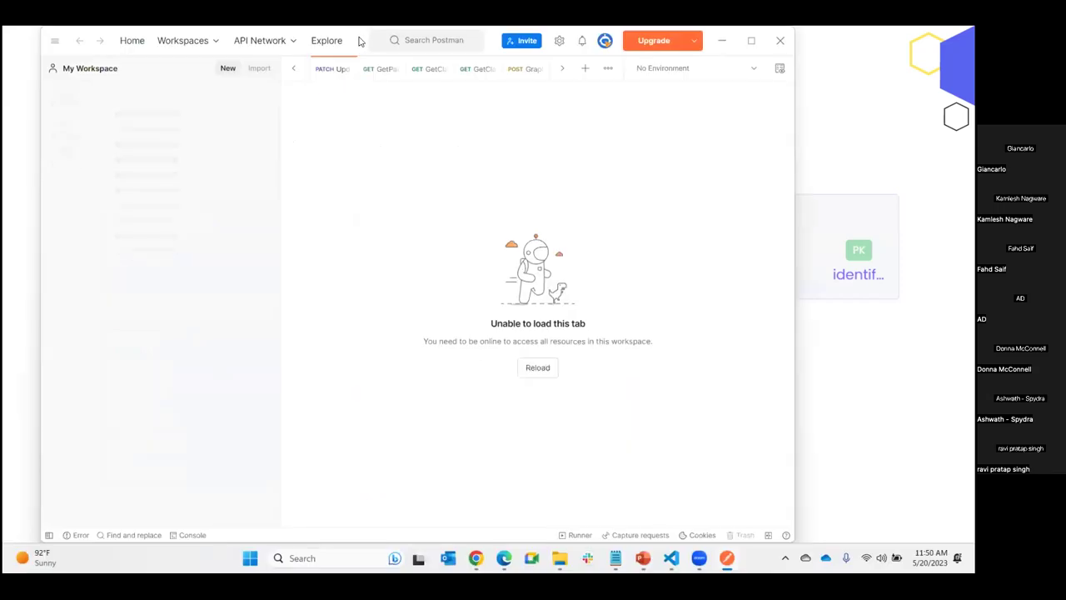
Maximize the Postman window so the UpdateClaim PATCH request fills the screen.
{"action": "double_click", "coordinate": [359, 40]}
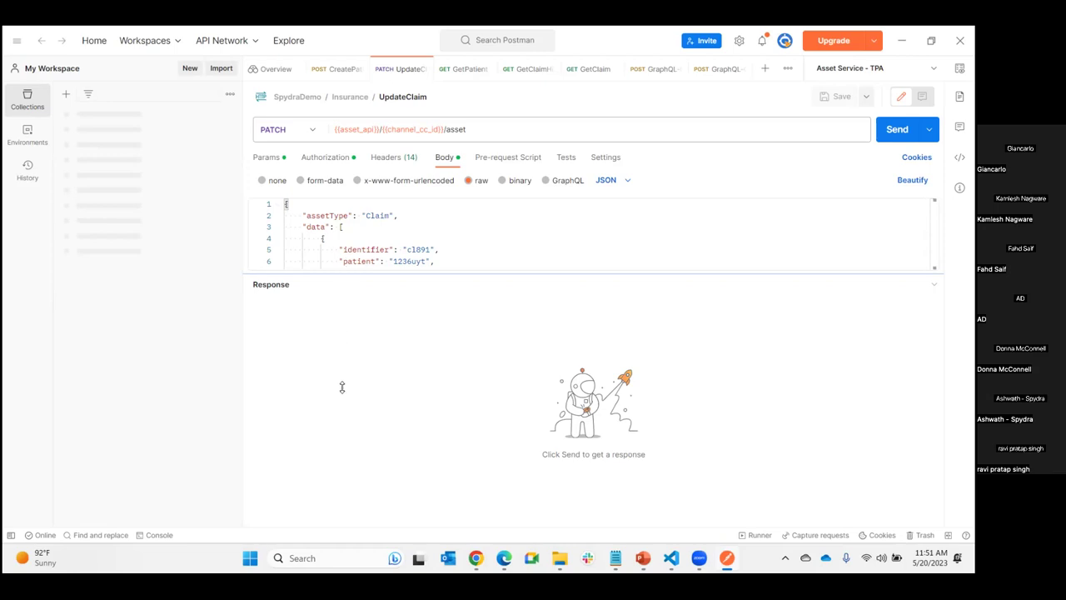
Enlarge the UpdateClaim request body area and select the claim data object.
{"action": "left_click_drag", "start_coordinate": [342, 388], "coordinate": [344, 435]}
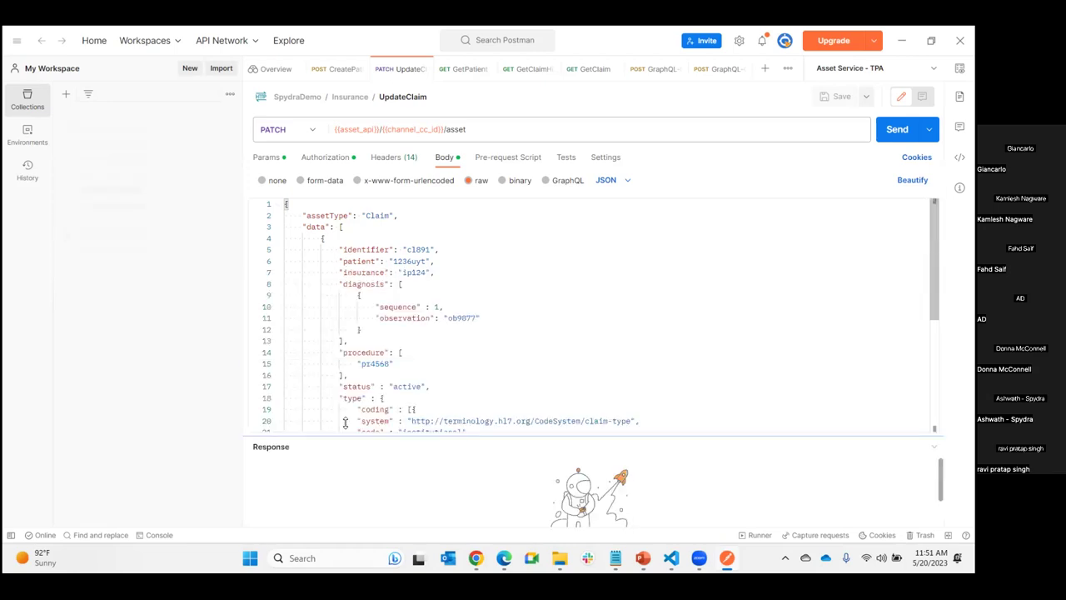
{"action": "scroll", "coordinate": [383, 250], "scroll_direction": "down", "scroll_amount": 1}
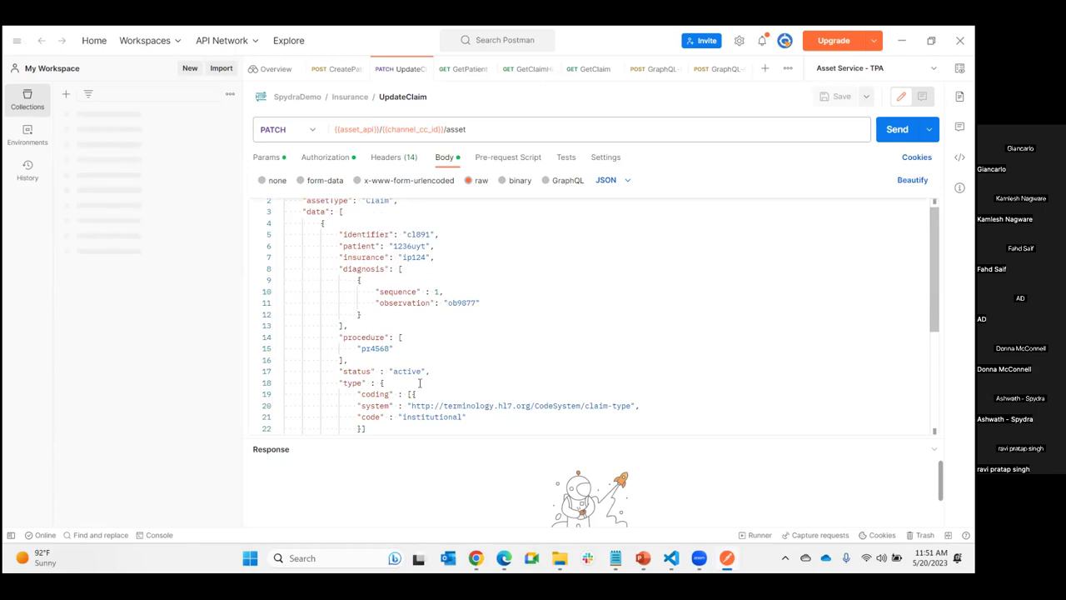
{"action": "left_click", "coordinate": [429, 416], "text": "shift"}
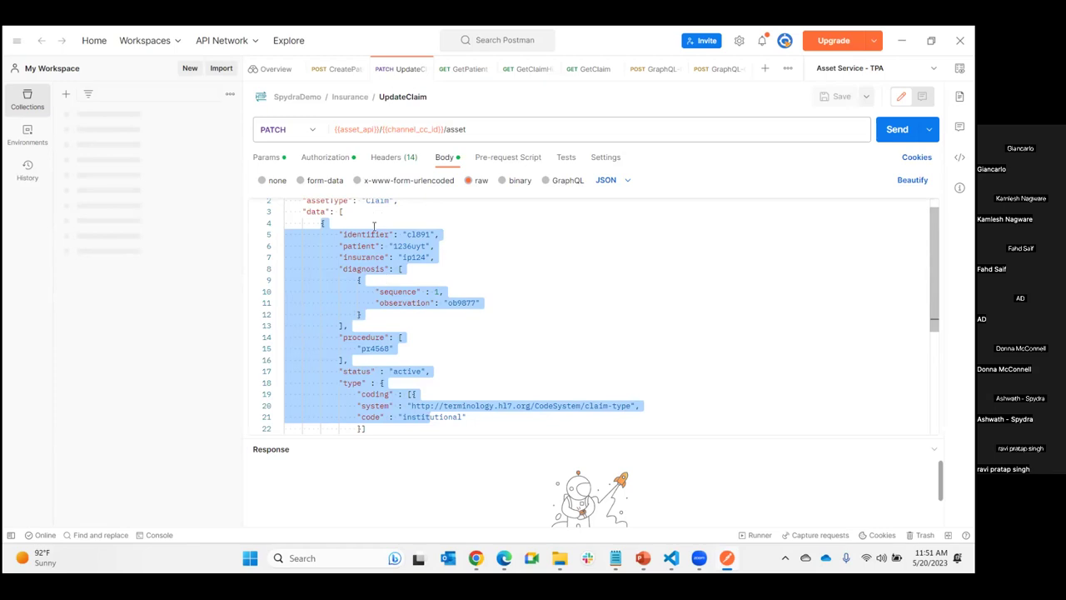
{"action": "scroll", "coordinate": [375, 226], "scroll_direction": "up", "scroll_amount": 1}
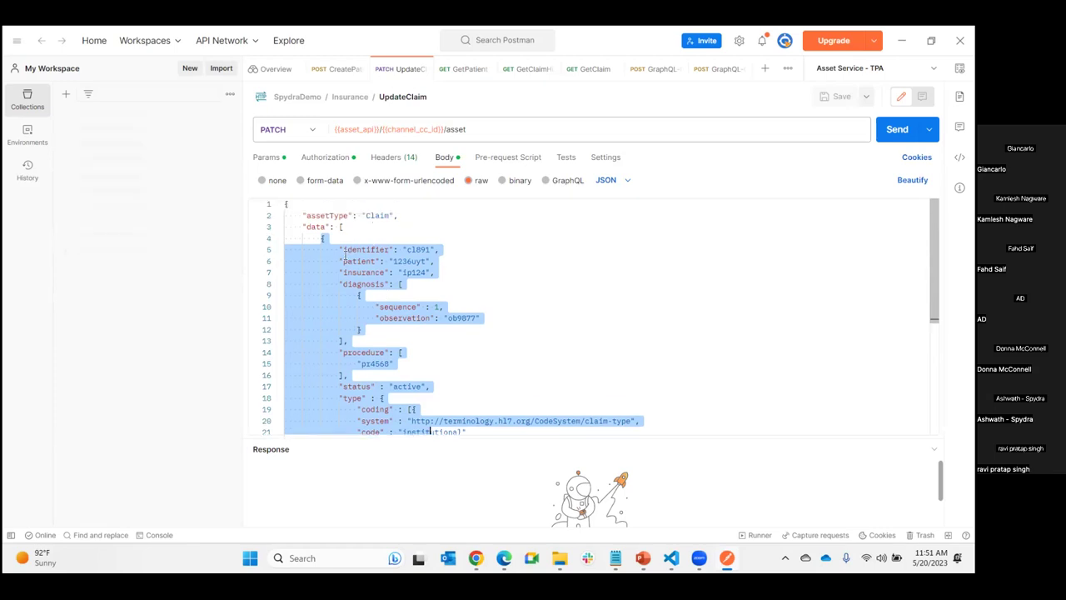
Highlight the identifier cl891 and the patient, insurance, diagnosis and procedure fields in the body.
{"action": "left_click", "coordinate": [339, 248]}
{"action": "key", "text": "End"}
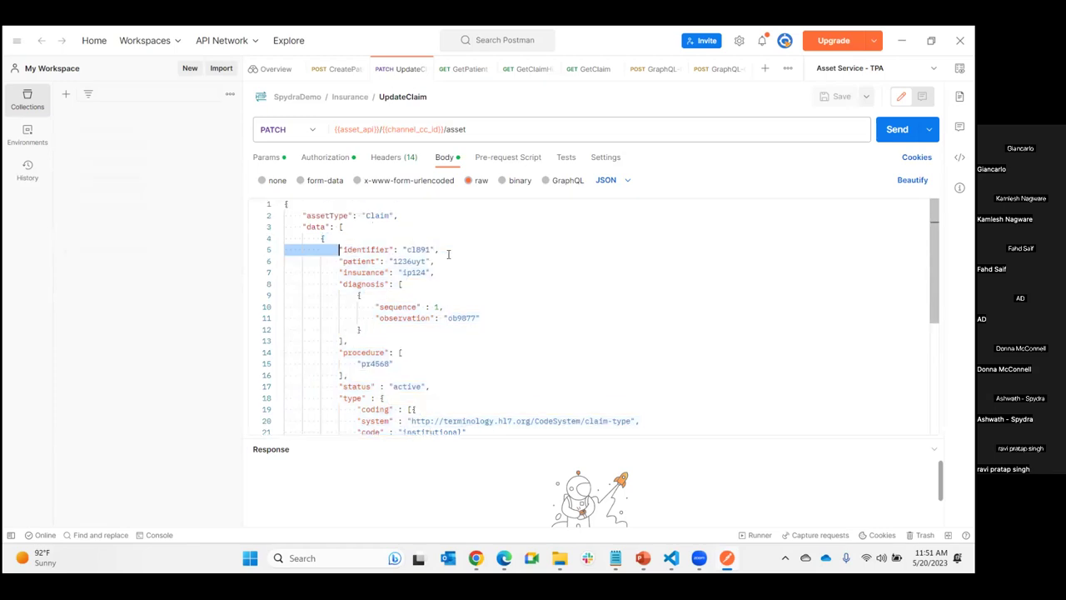
{"action": "key", "text": "shift+ctrl+Left"}
{"action": "key", "text": "shift+ctrl+Left"}
{"action": "key", "text": "shift+ctrl+Left"}
{"action": "key", "text": "shift+ctrl+Left"}
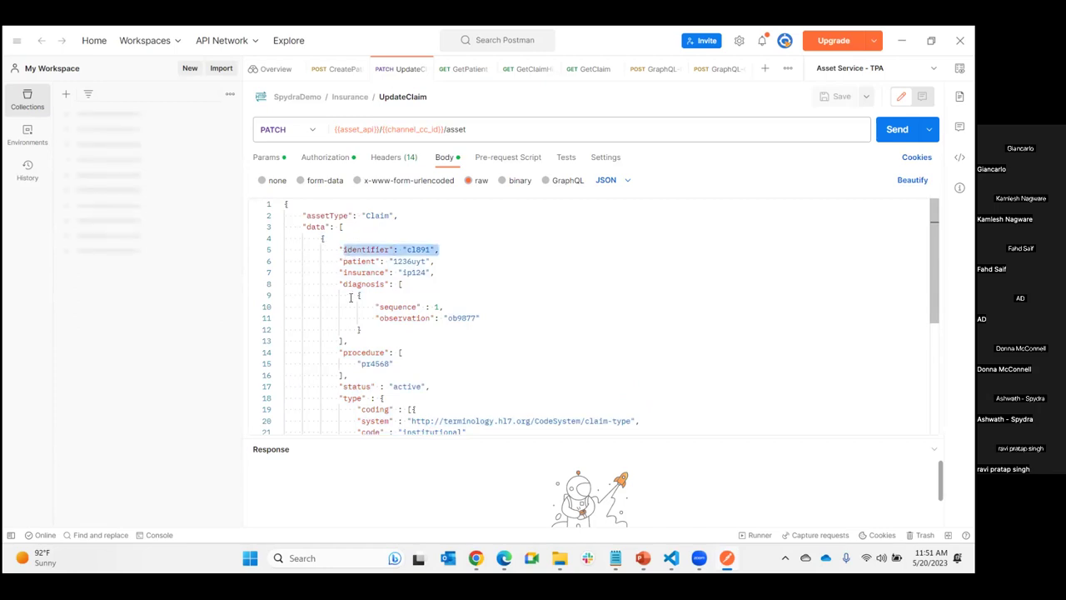
{"action": "key", "text": "Down"}
{"action": "key", "text": "Home"}
{"action": "key", "text": "shift+Down"}
{"action": "key", "text": "shift+Down"}
{"action": "key", "text": "shift+Down"}
{"action": "key", "text": "shift+Down"}
{"action": "key", "text": "shift+Down"}
{"action": "key", "text": "shift+Down"}
{"action": "key", "text": "shift+Down"}
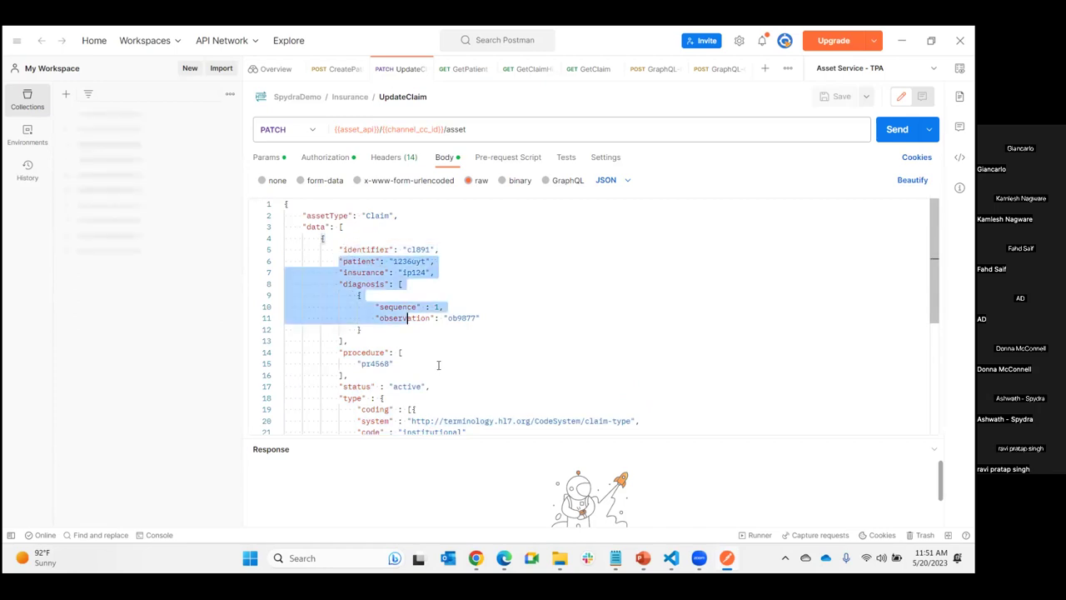
{"action": "key", "text": "shift+End"}
{"action": "left_click", "coordinate": [439, 365], "text": "shift"}
{"action": "scroll", "coordinate": [438, 365], "scroll_direction": "down", "scroll_amount": 2}
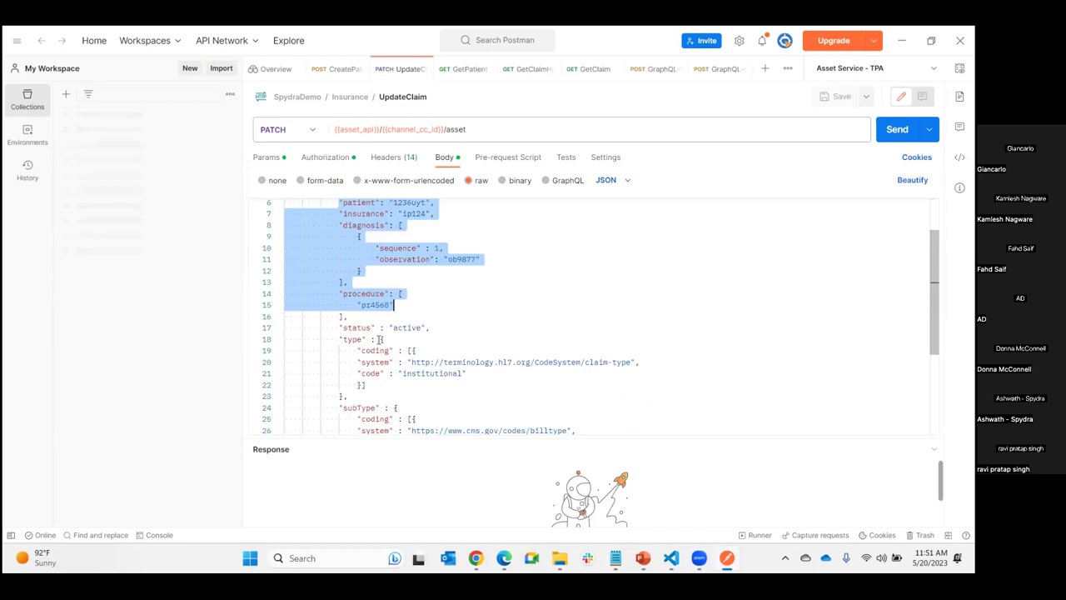
{"action": "scroll", "coordinate": [341, 243], "scroll_direction": "up", "scroll_amount": 2}
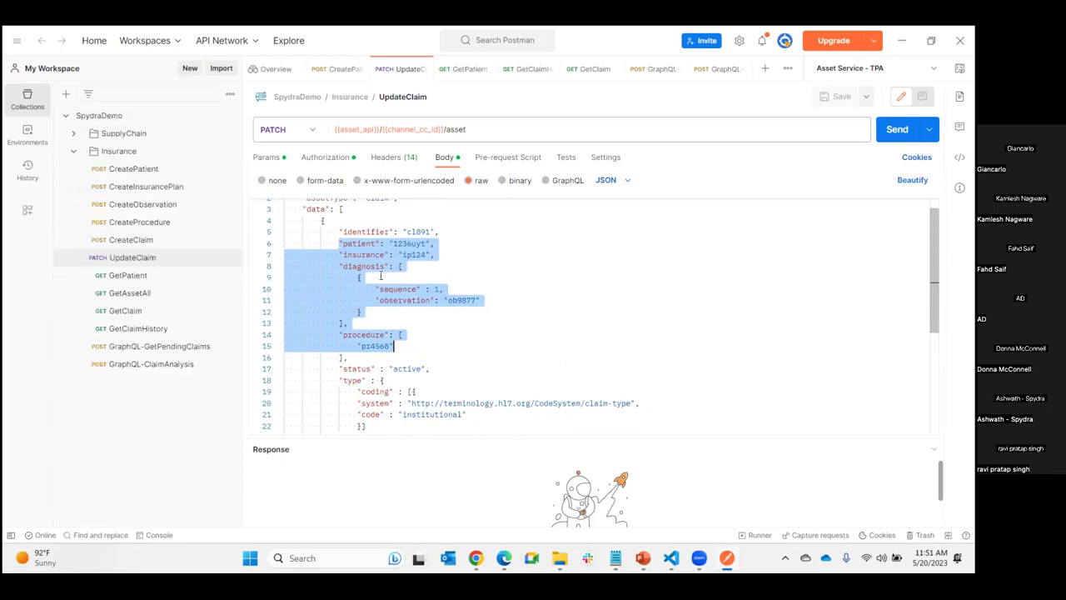
{"action": "scroll", "coordinate": [381, 275], "scroll_direction": "down", "scroll_amount": 1}
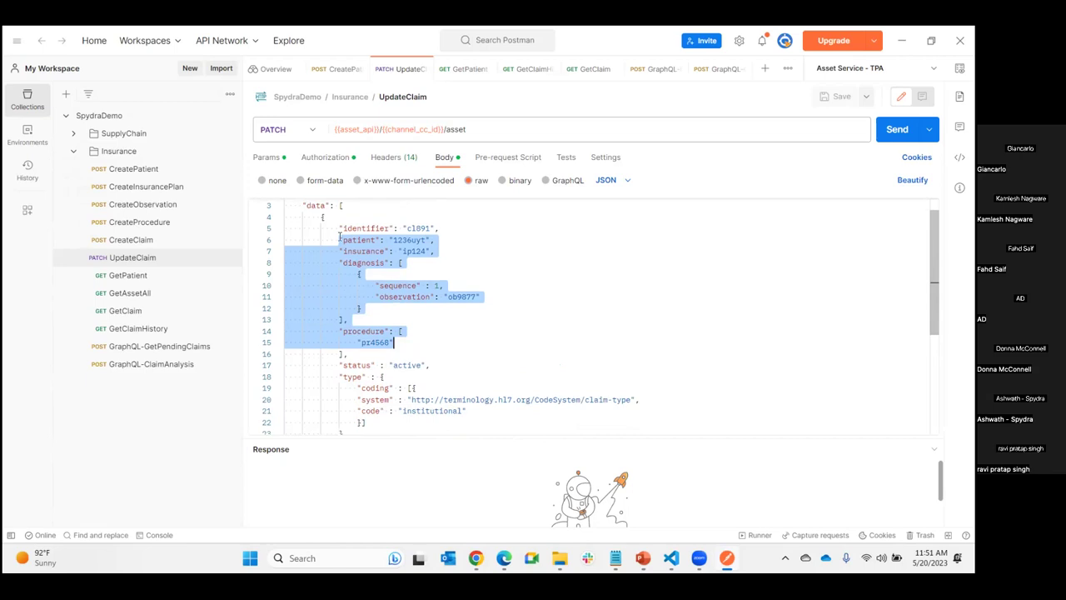